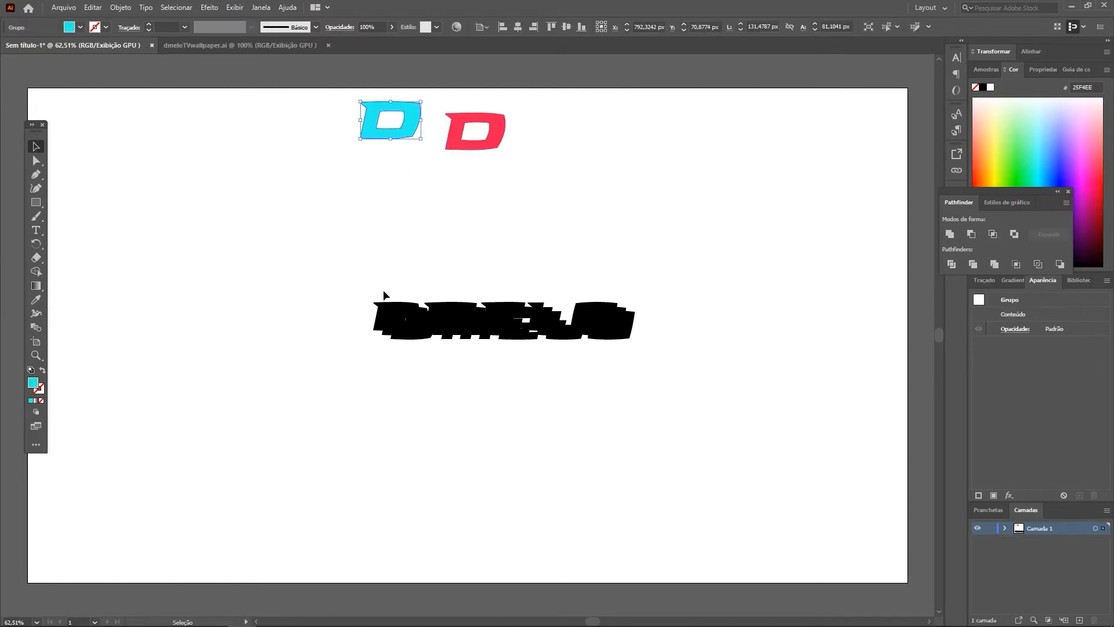
Step: Fill the upper-left DMELO copy with the sample D's cyan 25F4EE and the lower-right copy with the other D's red EE1D52
{"action": "left_click", "coordinate": [383, 294]}
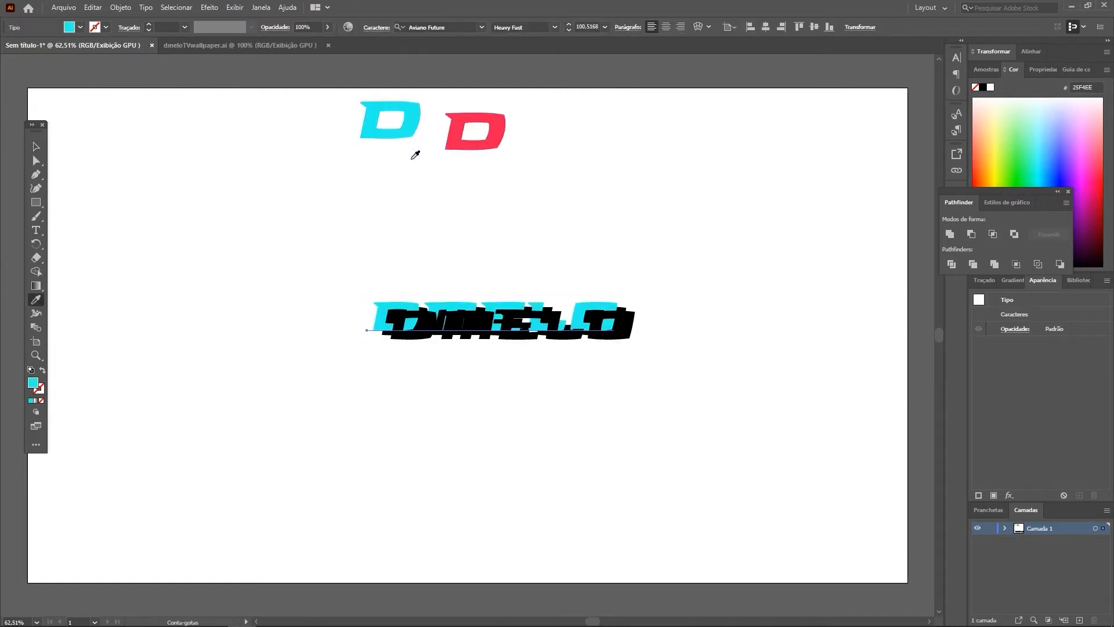
{"action": "left_click", "coordinate": [618, 339]}
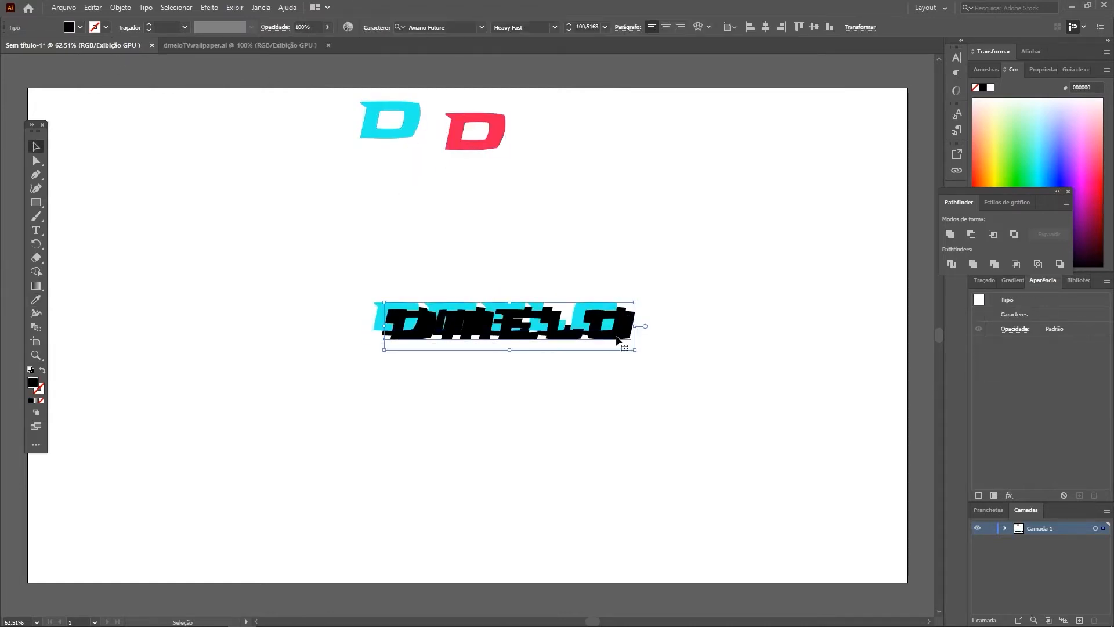
{"action": "key", "text": "i"}
{"action": "left_click", "coordinate": [499, 139]}
{"action": "key", "text": "v"}
{"action": "left_click", "coordinate": [590, 184]}
Step: Send the red and cyan DMELO copies to the back, behind the black text
{"action": "left_click", "coordinate": [603, 319]}
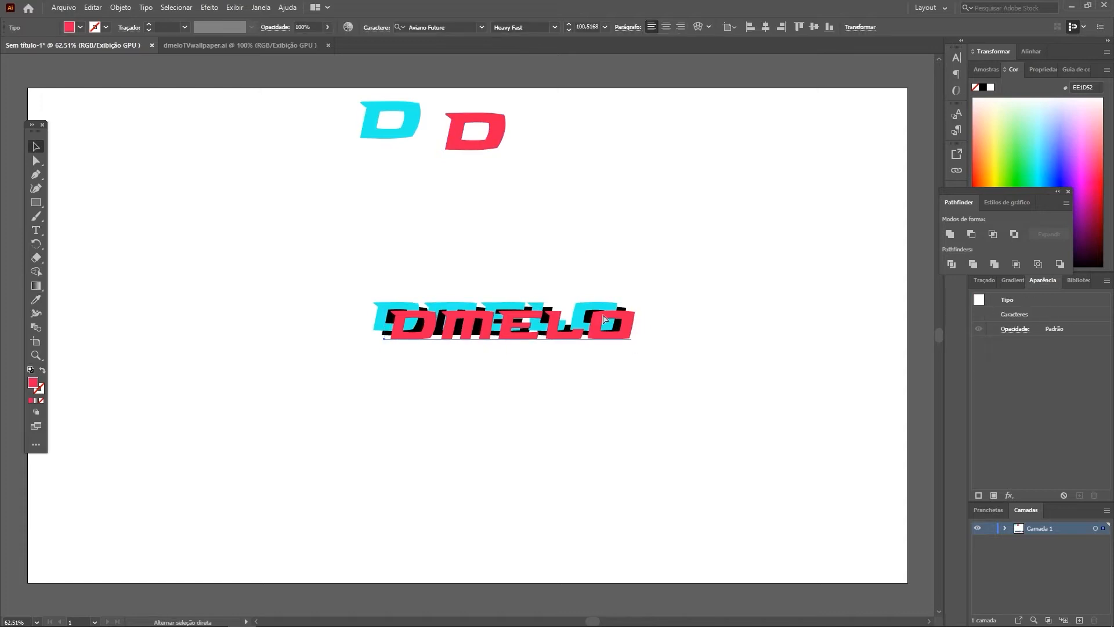
{"action": "key", "text": "ctrl+shift+bracketleft"}
{"action": "left_click", "coordinate": [595, 313]}
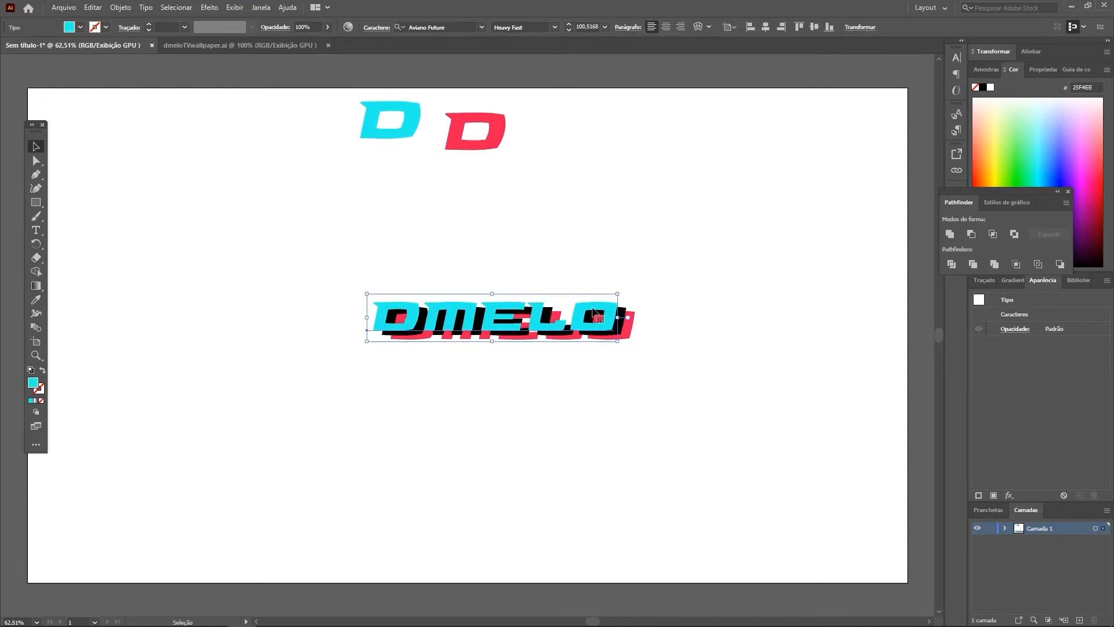
{"action": "key", "text": "ctrl+shift+bracketleft"}
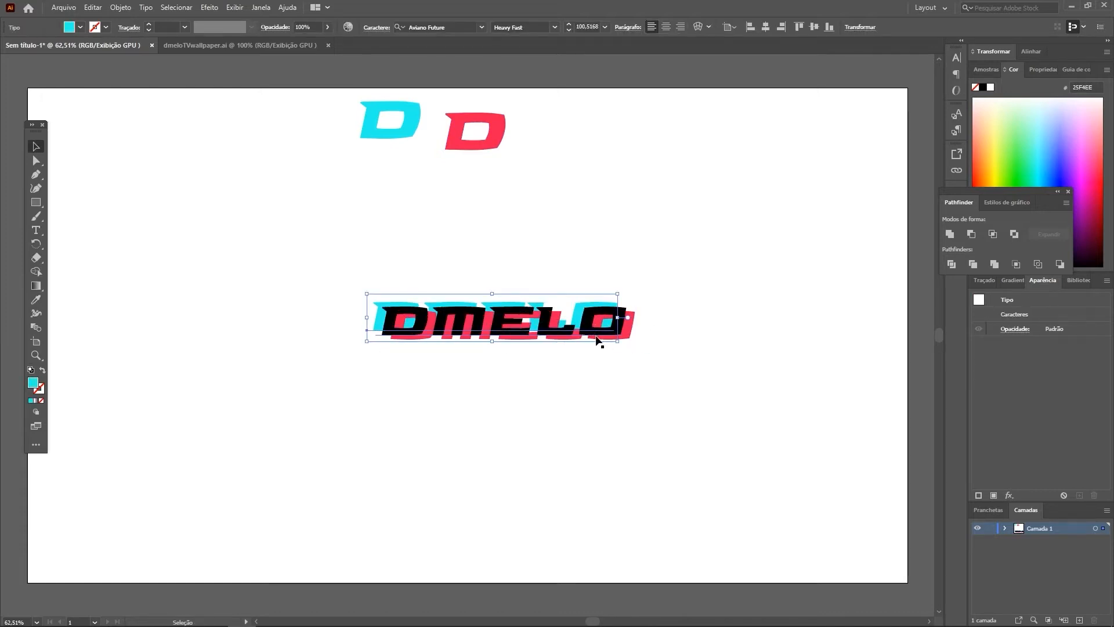
{"action": "left_click", "coordinate": [647, 361]}
Step: Move the red and cyan copies closer to the black DMELO, level with it, leaving thin coloured edges on either side
{"action": "left_click_drag", "start_coordinate": [631, 340], "coordinate": [629, 335]}
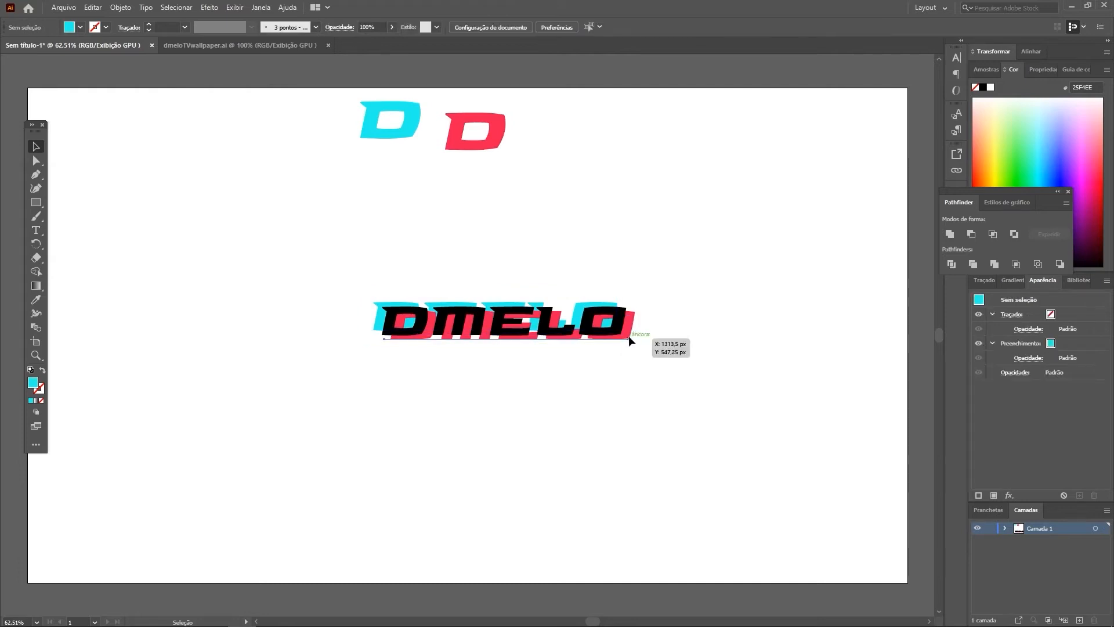
{"action": "left_click", "coordinate": [594, 350]}
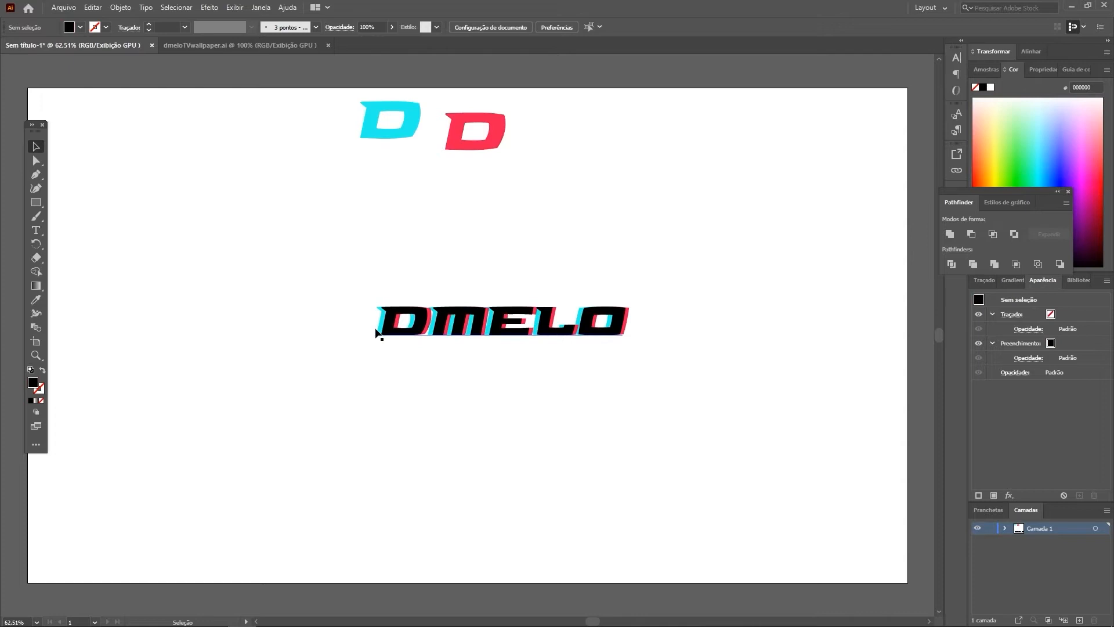
{"action": "left_click", "coordinate": [378, 332]}
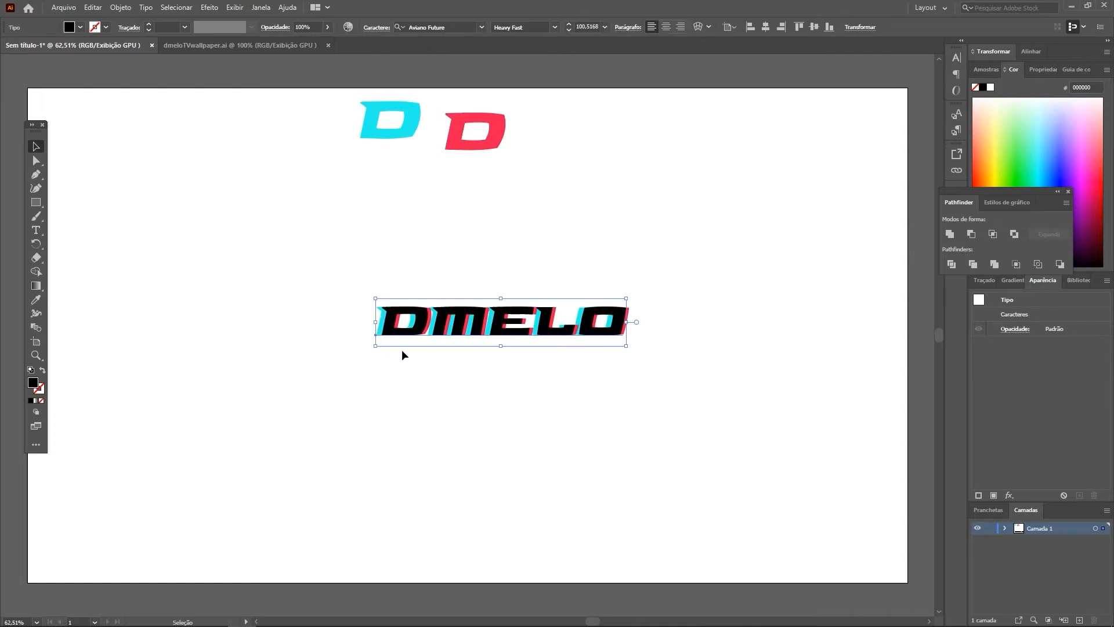
{"action": "left_click", "coordinate": [463, 375]}
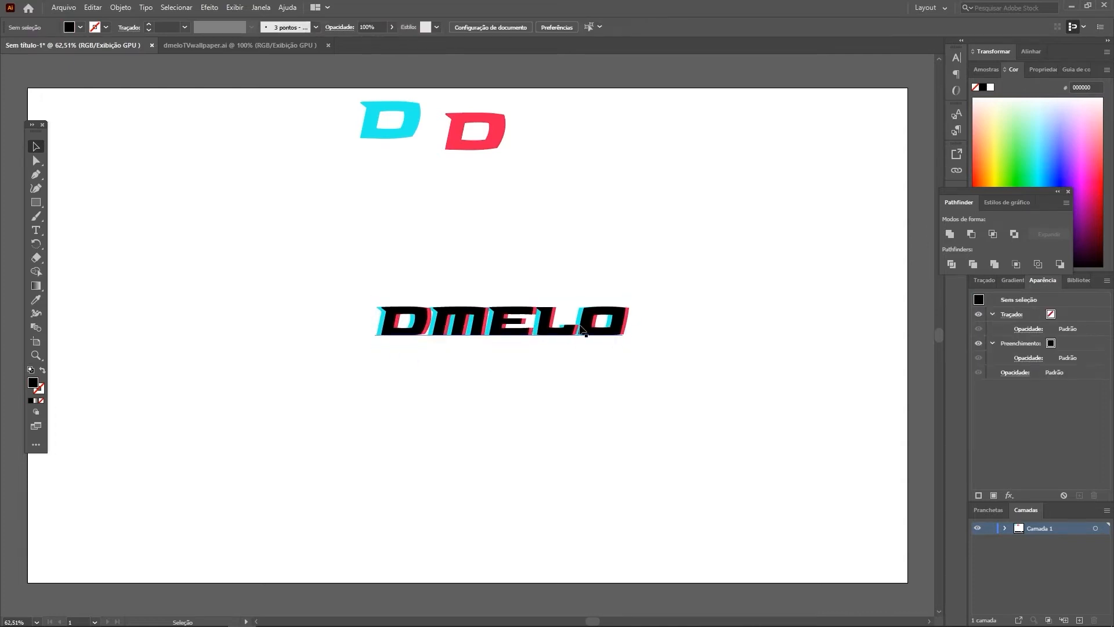
Step: Expand the layer Camada 1 to list the objects it contains
{"action": "scroll", "coordinate": [612, 318], "scroll_direction": "up", "scroll_amount": 3}
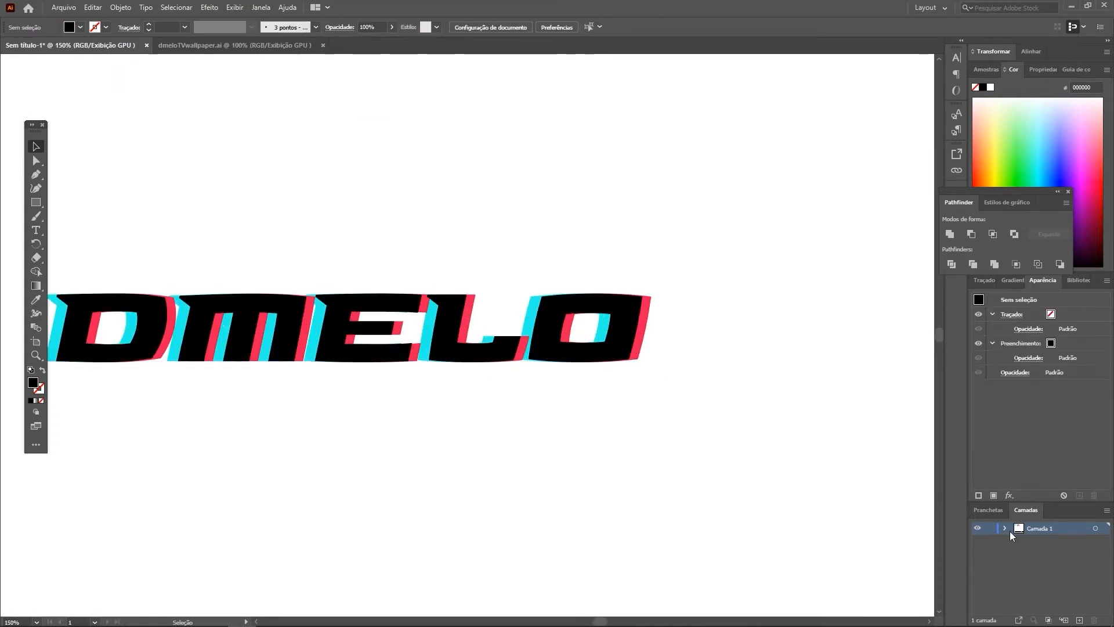
{"action": "left_click", "coordinate": [1007, 528]}
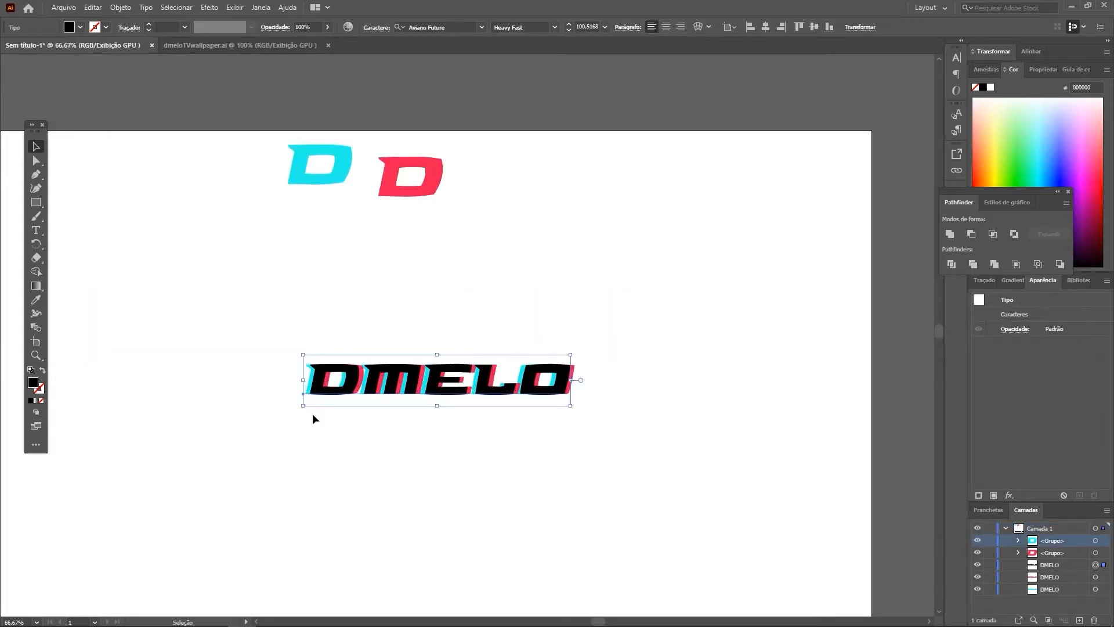
{"action": "left_click", "coordinate": [348, 439]}
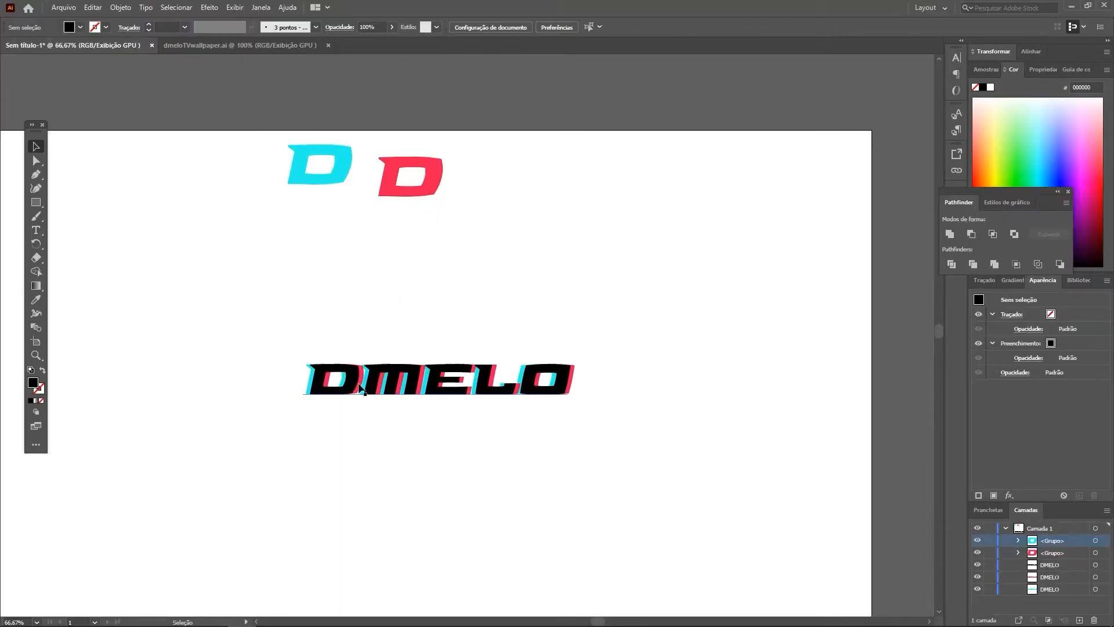
Step: Reposition the Pathfinder controls directly above the DMELO lettering on the canvas
{"action": "scroll", "coordinate": [335, 389], "scroll_direction": "up", "scroll_amount": 2}
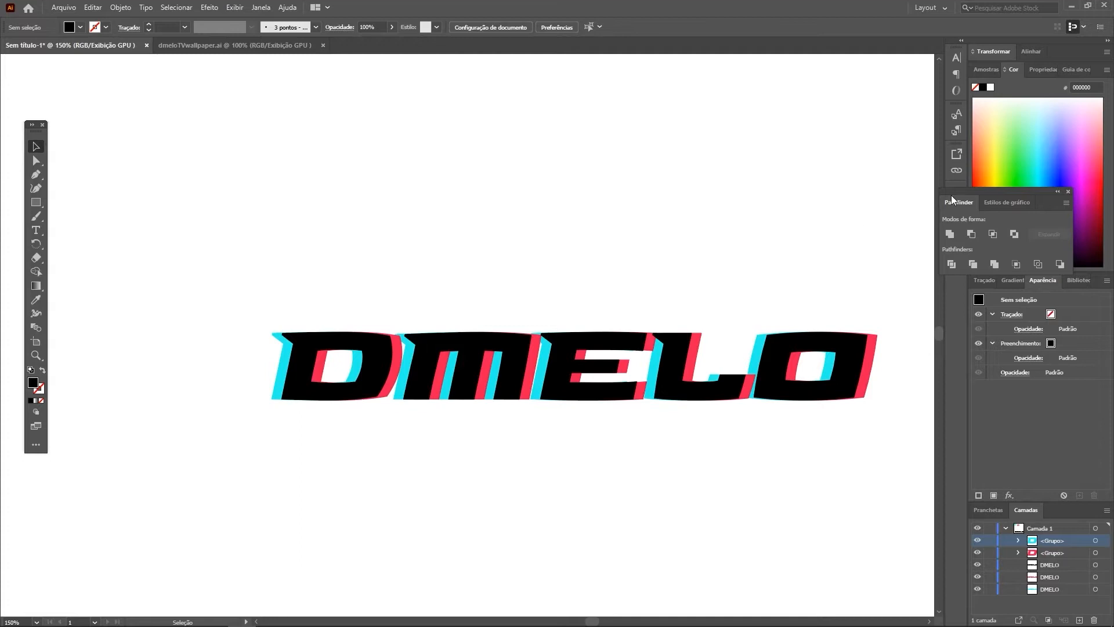
{"action": "left_click_drag", "start_coordinate": [951, 194], "coordinate": [535, 171]}
{"action": "left_click", "coordinate": [573, 369]}
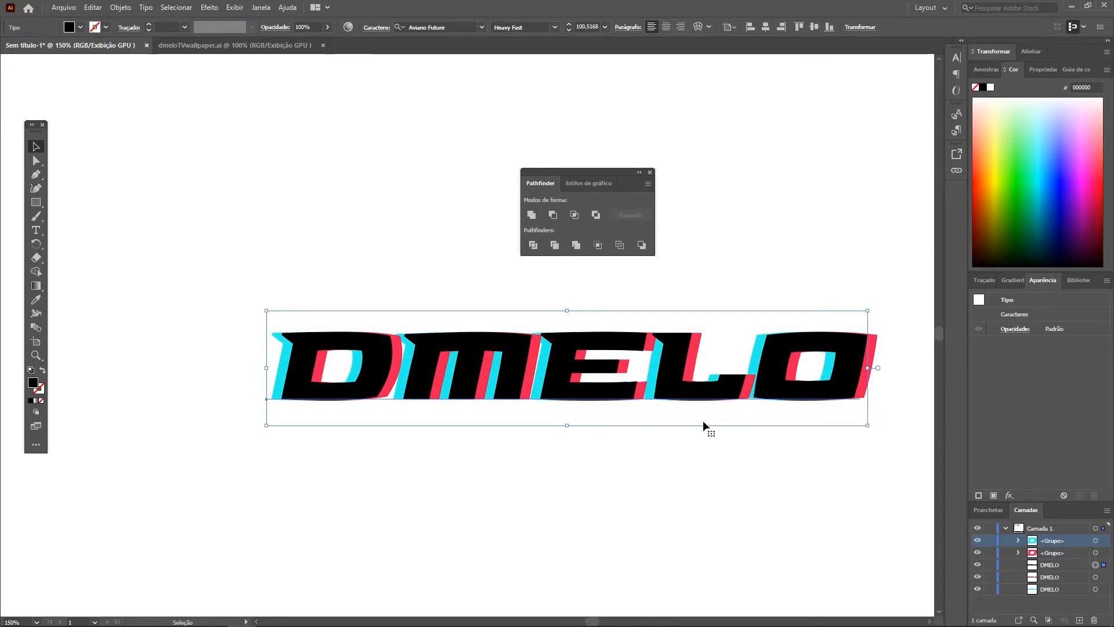
{"action": "left_click", "coordinate": [375, 462]}
Step: Expand all three DMELO texts into outlines, with object and fill included
{"action": "left_click_drag", "start_coordinate": [251, 444], "coordinate": [667, 351]}
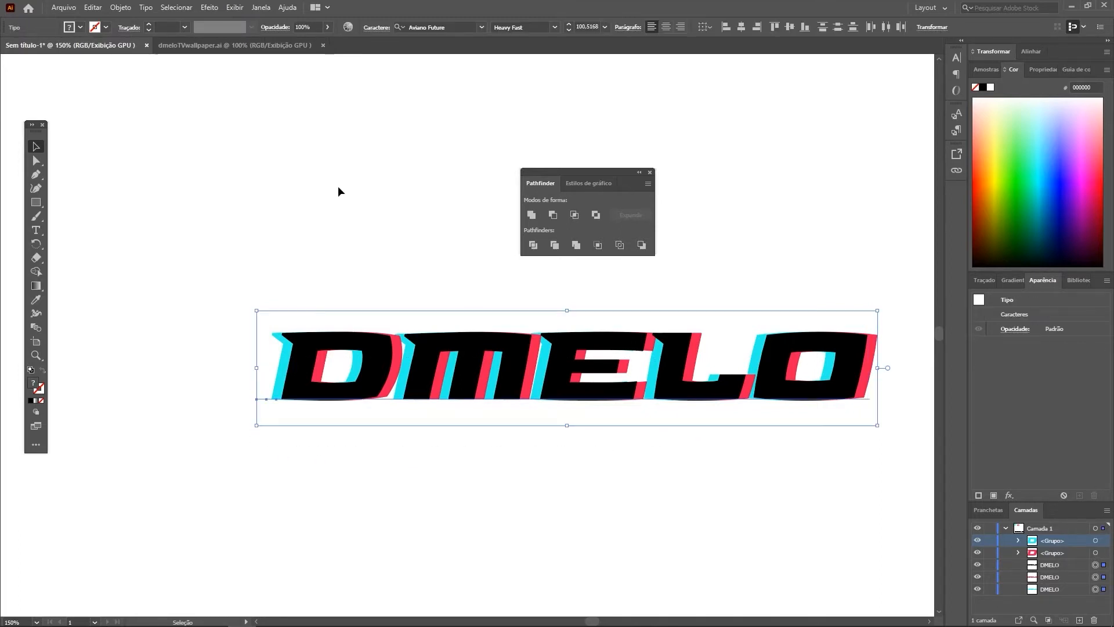
{"action": "left_click", "coordinate": [121, 7]}
{"action": "left_click", "coordinate": [136, 138]}
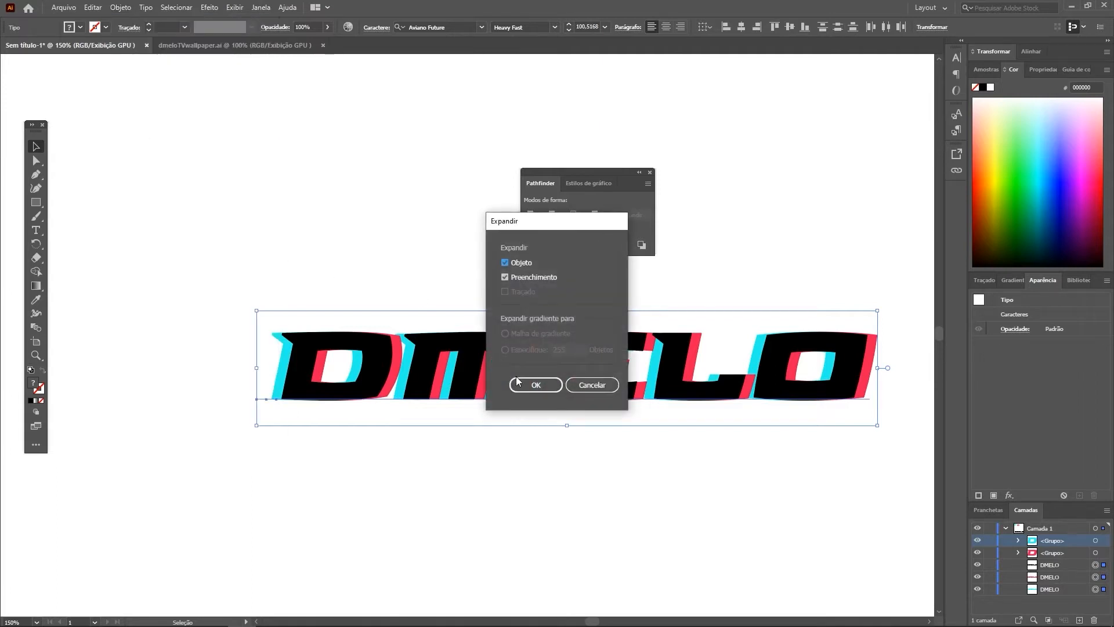
{"action": "key", "text": "Return"}
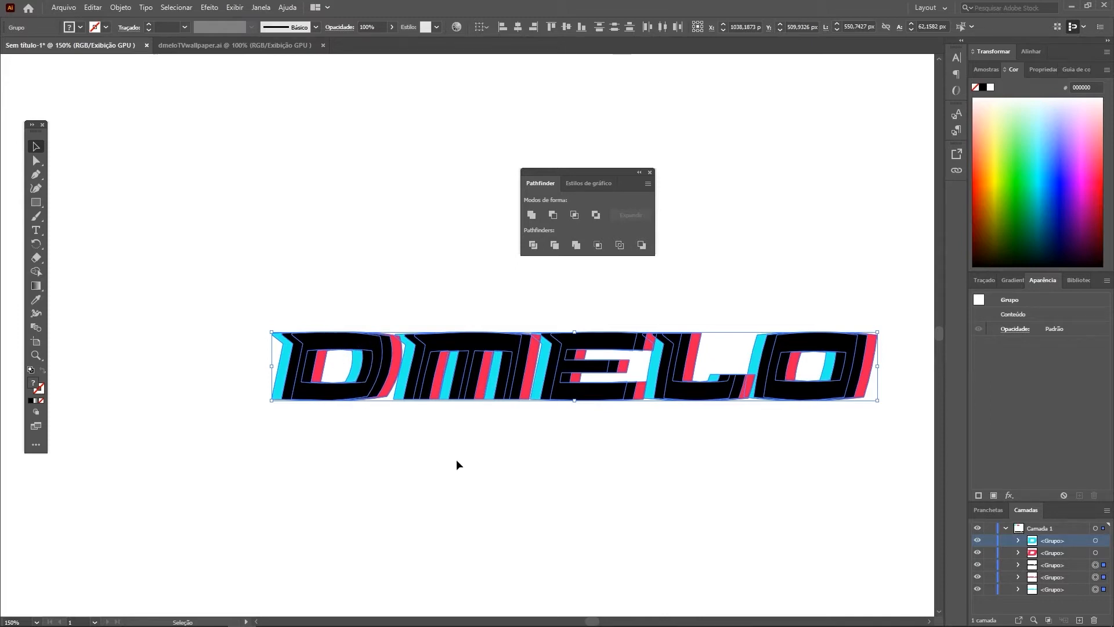
{"action": "left_click", "coordinate": [497, 469]}
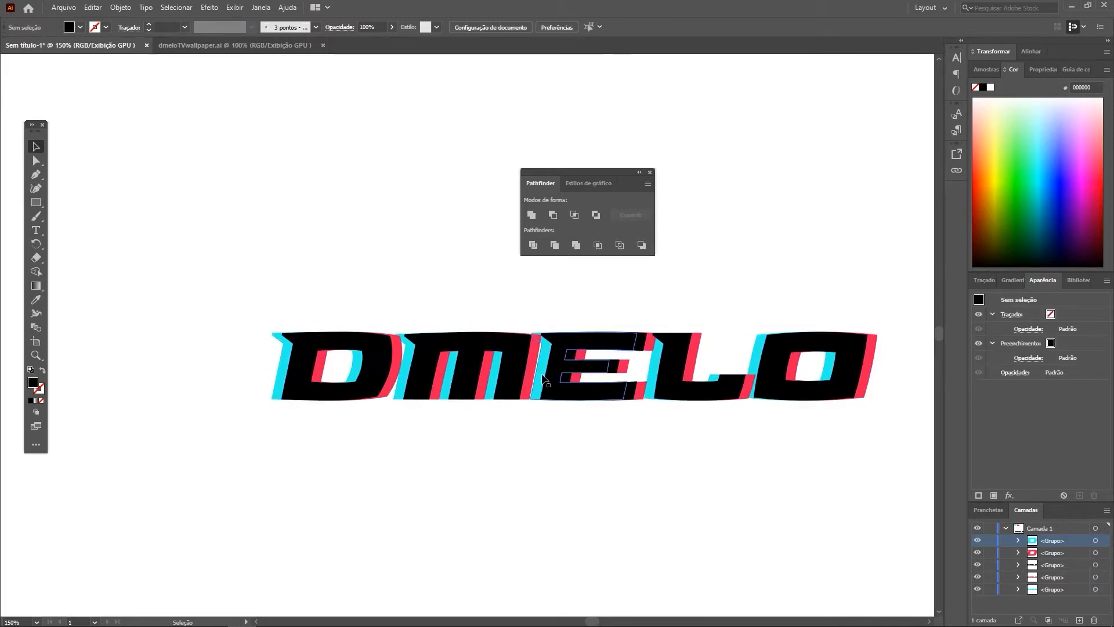
Step: Move the red and cyan DMELO outlines together to just below the black word, keeping their offset
{"action": "left_click_drag", "start_coordinate": [543, 379], "coordinate": [552, 459]}
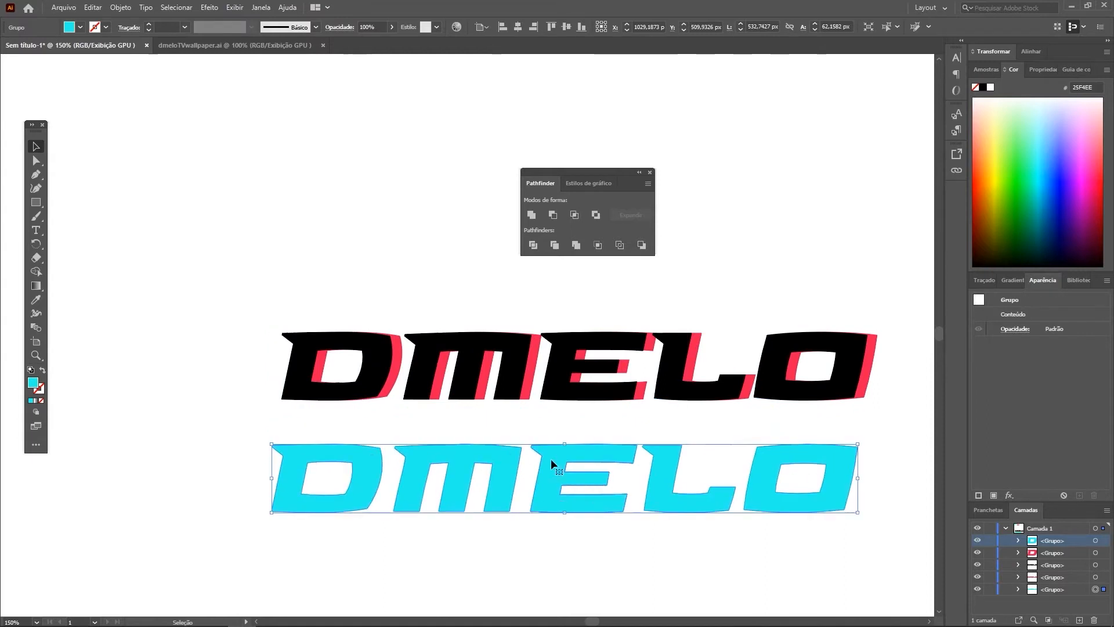
{"action": "key", "text": "ctrl+z"}
{"action": "left_click", "coordinate": [531, 375], "text": "shift"}
{"action": "left_click_drag", "start_coordinate": [530, 374], "coordinate": [535, 467]}
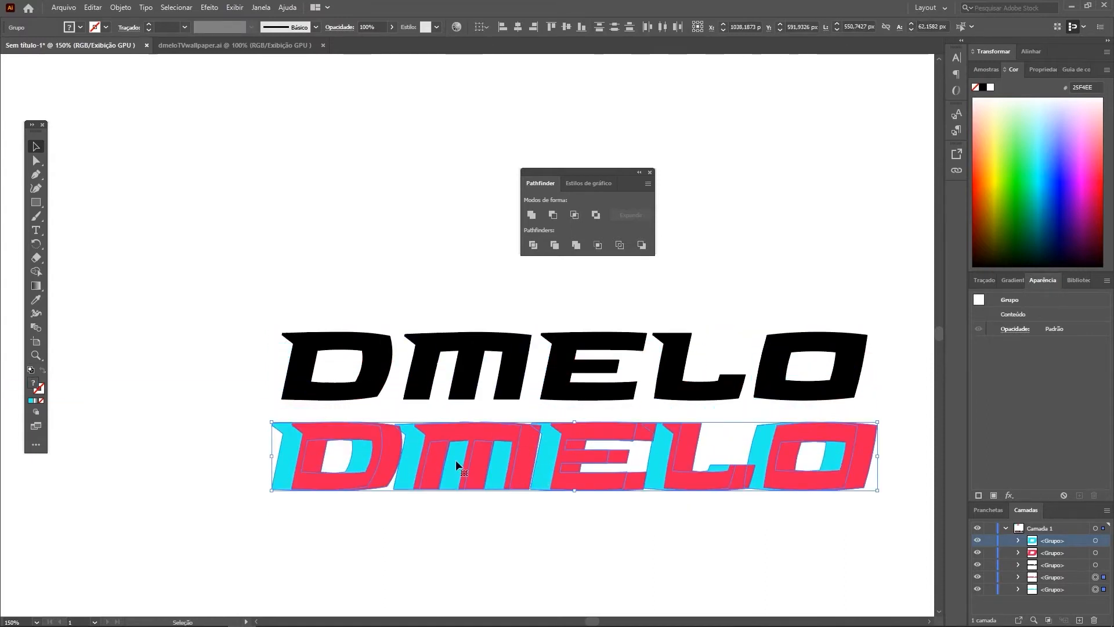
Step: Try to intersect the grouped red and cyan DMELO outlines, and ungroup them
{"action": "left_click", "coordinate": [575, 216]}
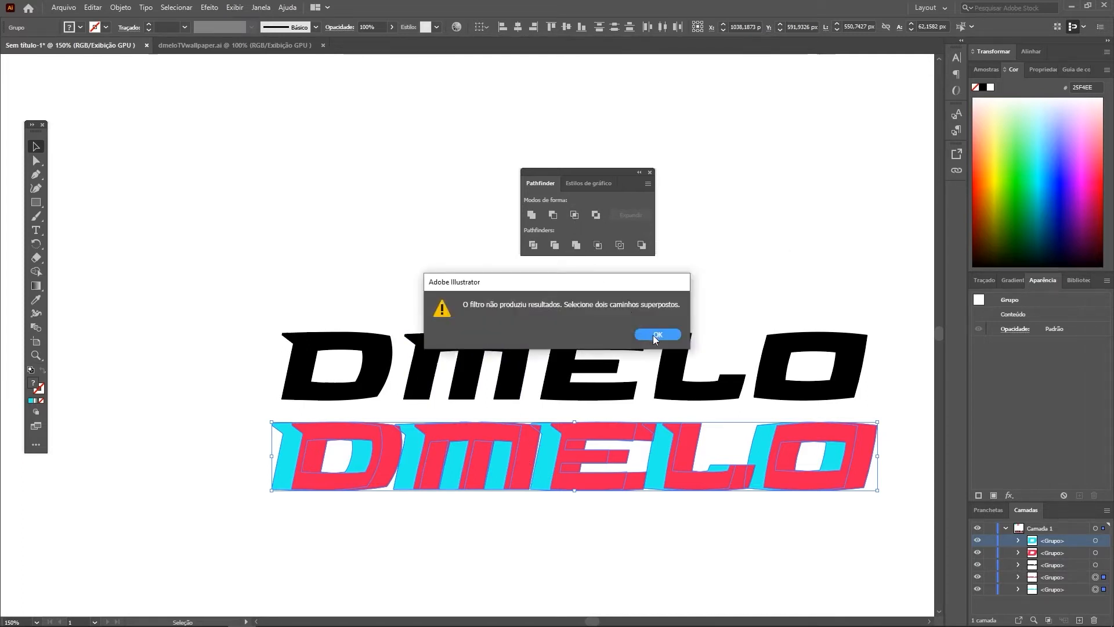
{"action": "left_click", "coordinate": [655, 335]}
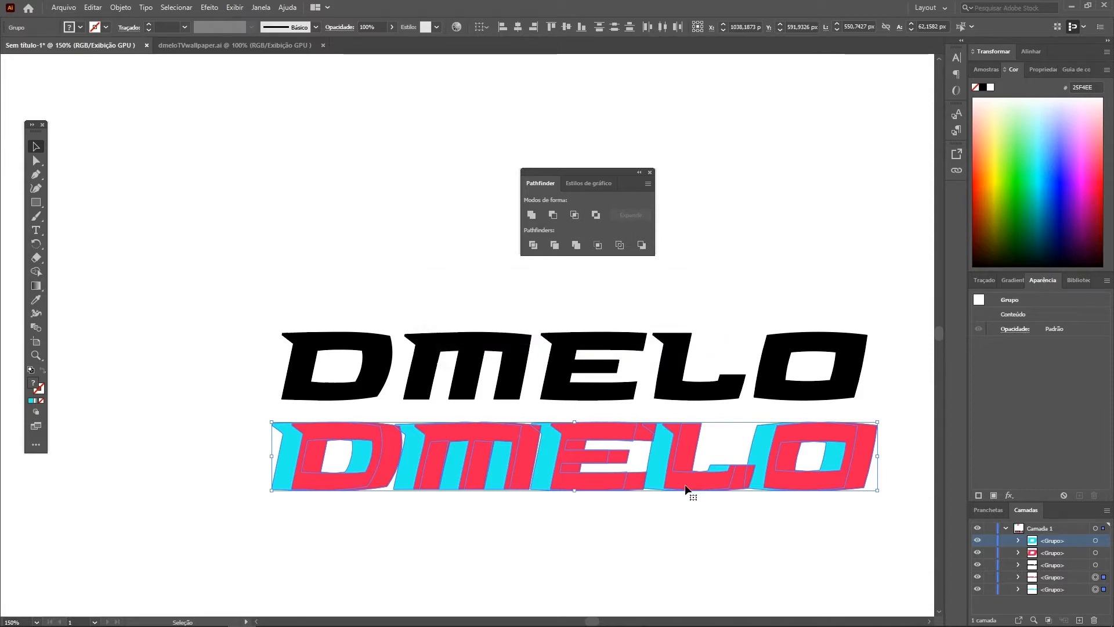
{"action": "key", "text": "ctrl+shift+g"}
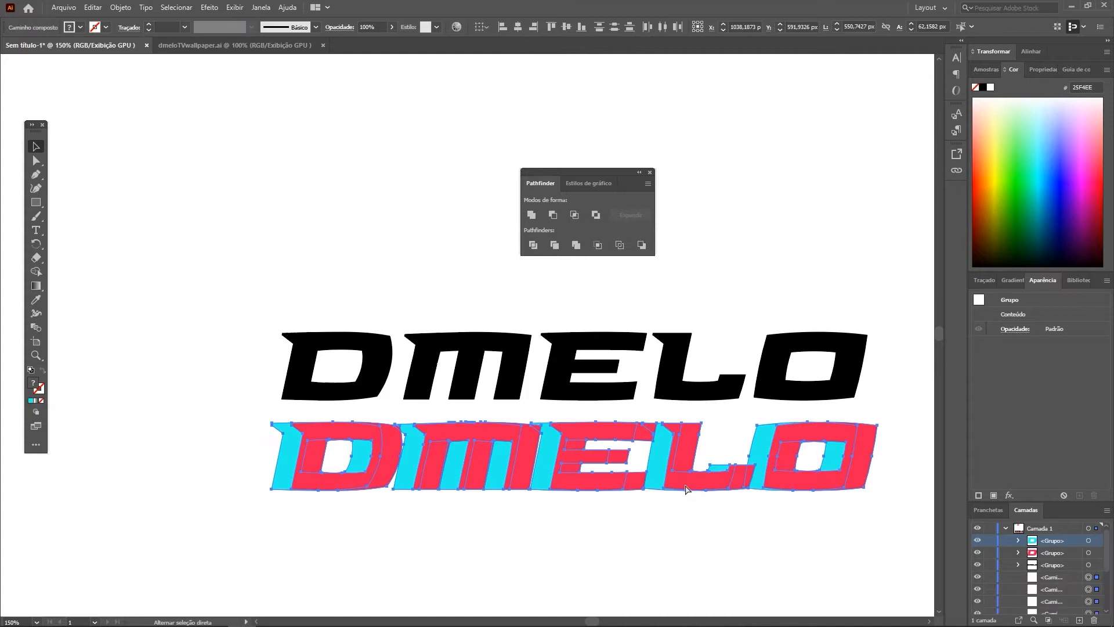
{"action": "right_click", "coordinate": [678, 477]}
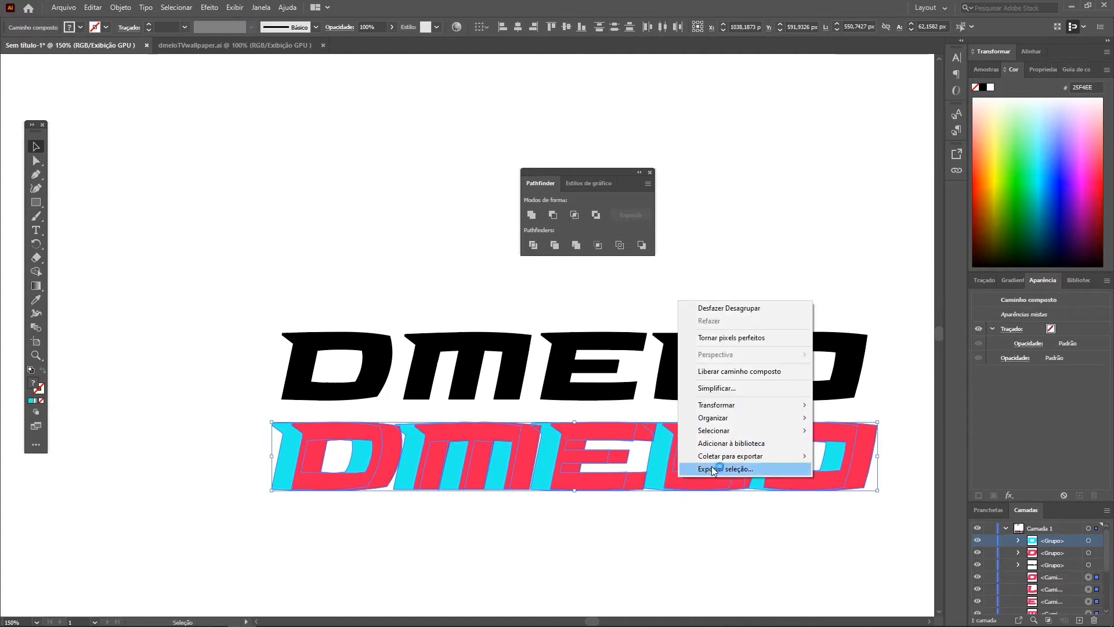
{"action": "left_click", "coordinate": [613, 506]}
{"action": "left_click_drag", "start_coordinate": [267, 522], "coordinate": [845, 433]}
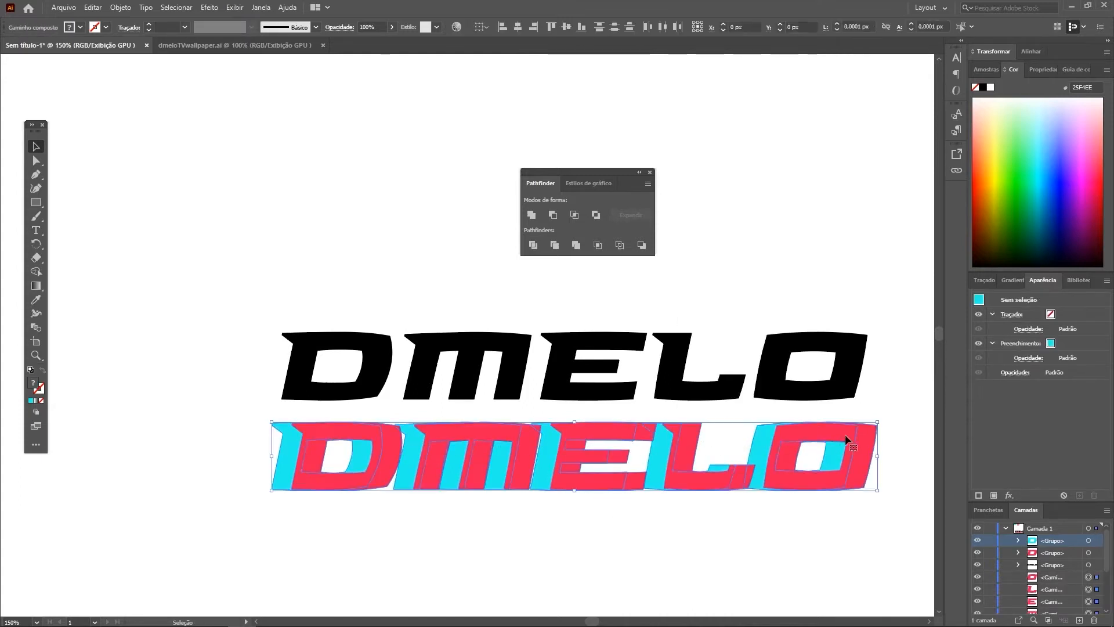
{"action": "key", "text": "ctrl+z"}
Step: Ungroup the overlapping red and cyan DMELO outlines into individual letter shapes
{"action": "right_click", "coordinate": [647, 472]}
{"action": "left_click", "coordinate": [548, 485]}
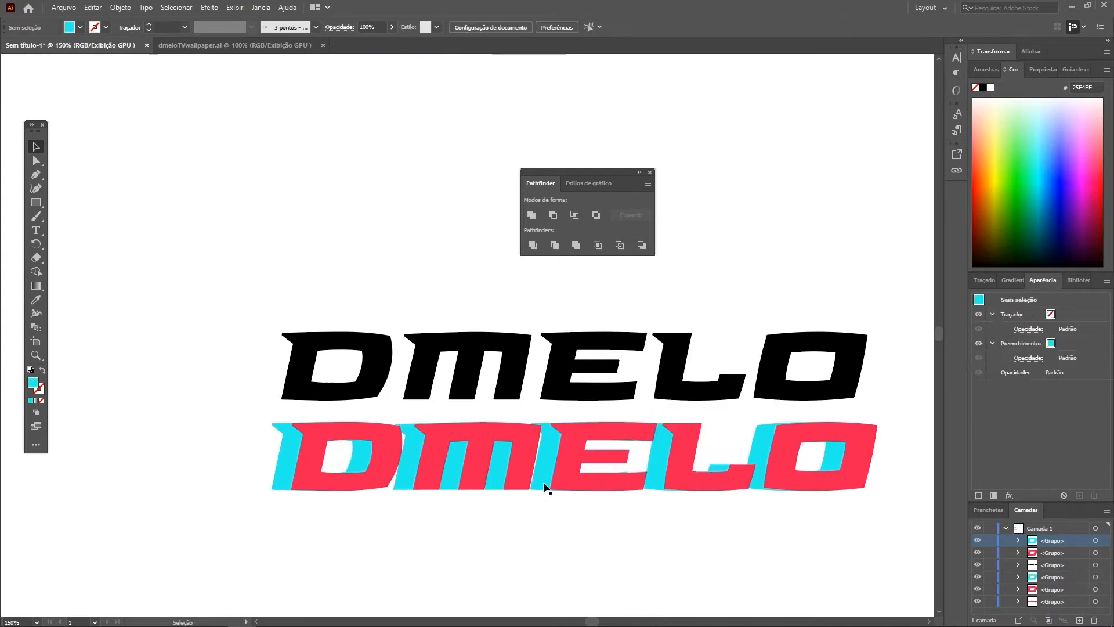
{"action": "right_click", "coordinate": [555, 472]}
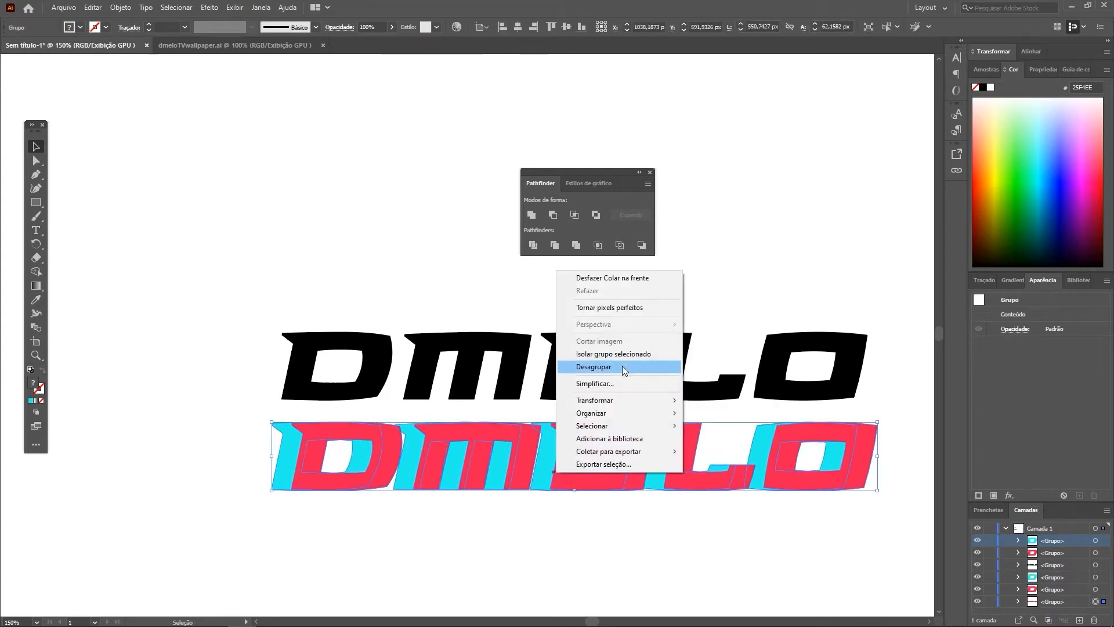
{"action": "left_click", "coordinate": [585, 528]}
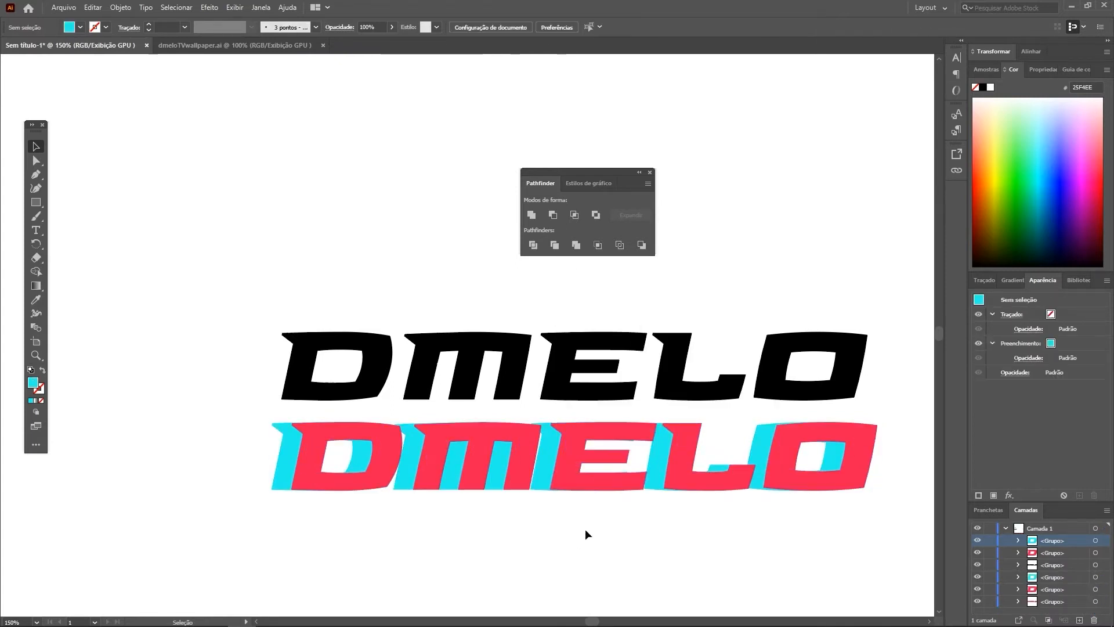
{"action": "left_click", "coordinate": [598, 482]}
{"action": "right_click", "coordinate": [598, 481]}
{"action": "left_click", "coordinate": [630, 376]}
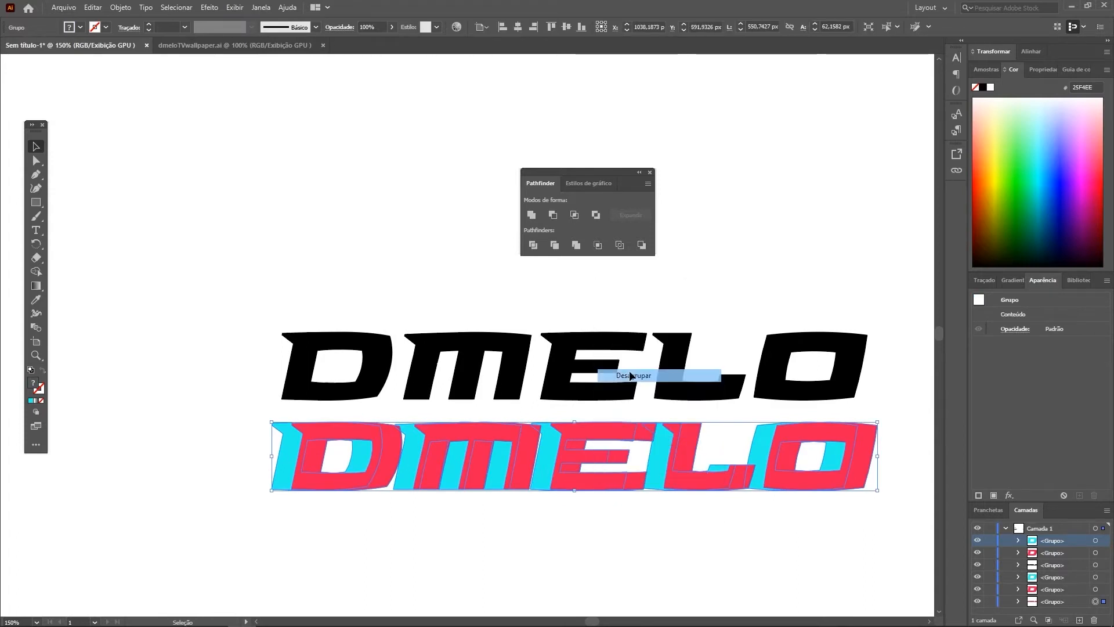
{"action": "left_click", "coordinate": [544, 525]}
{"action": "left_click_drag", "start_coordinate": [319, 517], "coordinate": [749, 488]}
{"action": "left_click", "coordinate": [581, 529]}
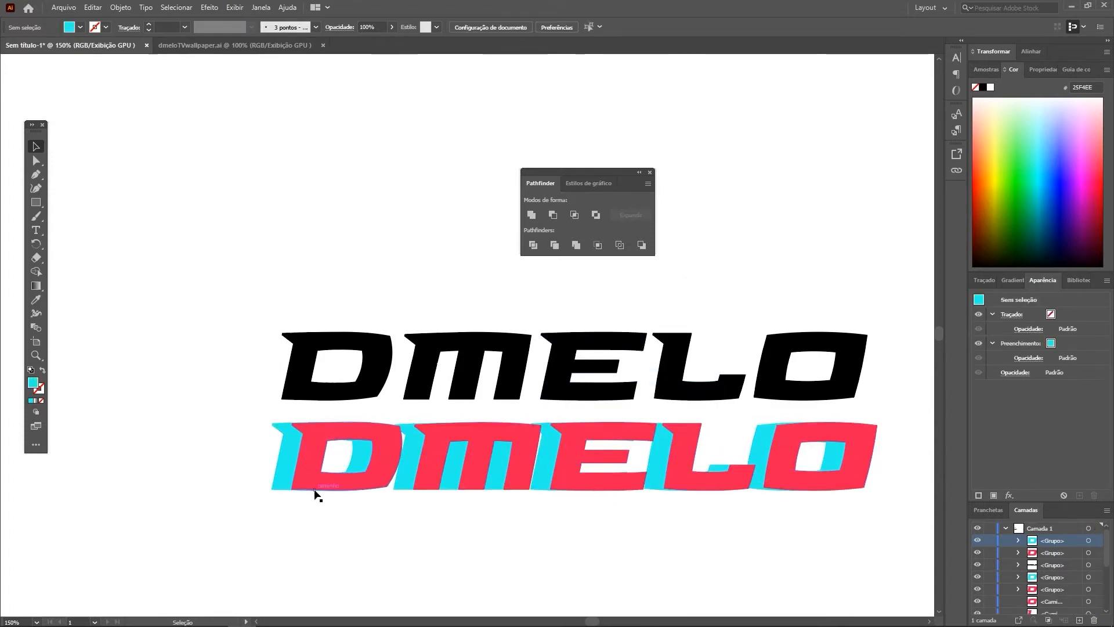
Step: Intersect the overlapping red and cyan shapes of the letters D and M, one letter at a time
{"action": "left_click", "coordinate": [317, 486]}
{"action": "left_click", "coordinate": [273, 477], "text": "shift"}
{"action": "left_click", "coordinate": [574, 215]}
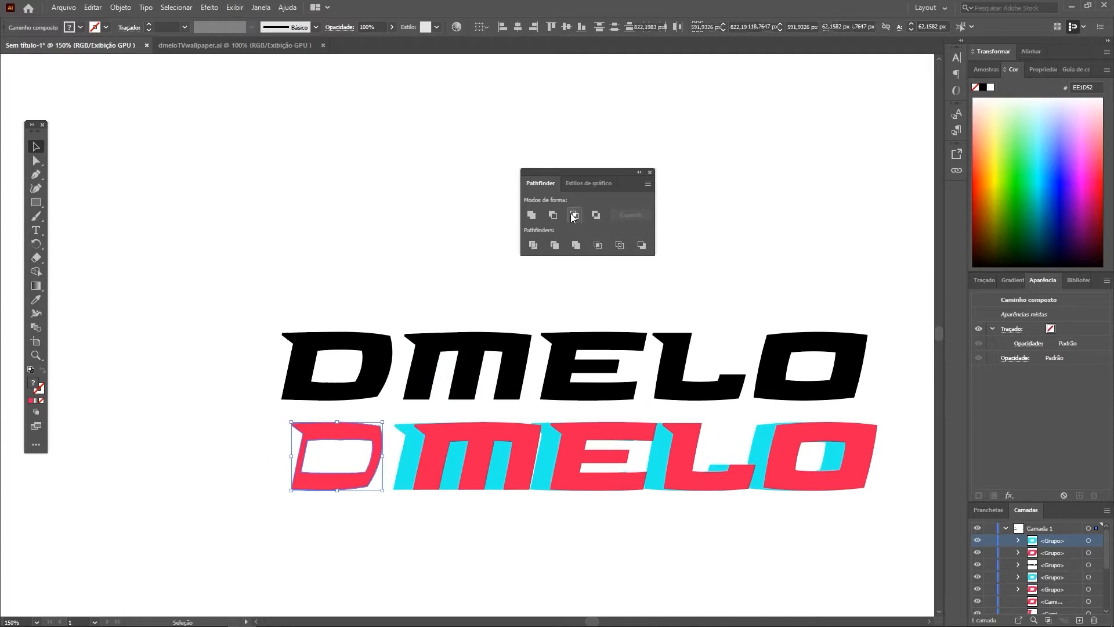
{"action": "left_click", "coordinate": [387, 527]}
{"action": "left_click", "coordinate": [430, 468]}
{"action": "left_click", "coordinate": [467, 442], "text": "shift"}
{"action": "left_click", "coordinate": [465, 437], "text": "shift"}
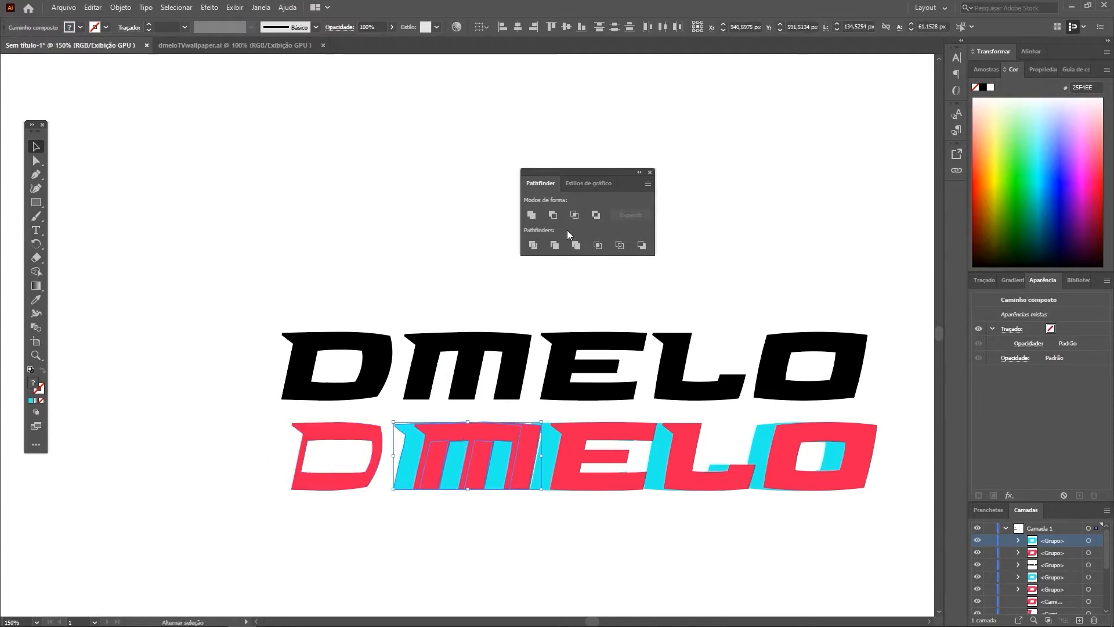
{"action": "left_click", "coordinate": [574, 214]}
Step: Intersect the overlapping red and cyan shapes of the remaining letters E, L and O, each pair separately
{"action": "left_click", "coordinate": [572, 434]}
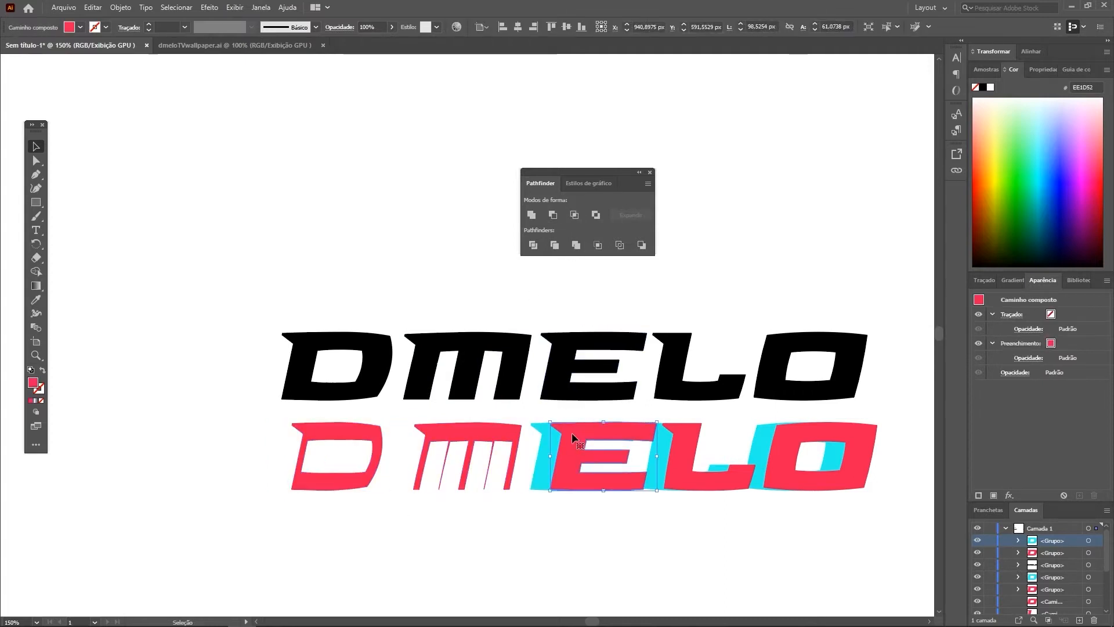
{"action": "left_click", "coordinate": [545, 447], "text": "shift"}
{"action": "left_click", "coordinate": [574, 215]}
{"action": "left_click", "coordinate": [674, 464]}
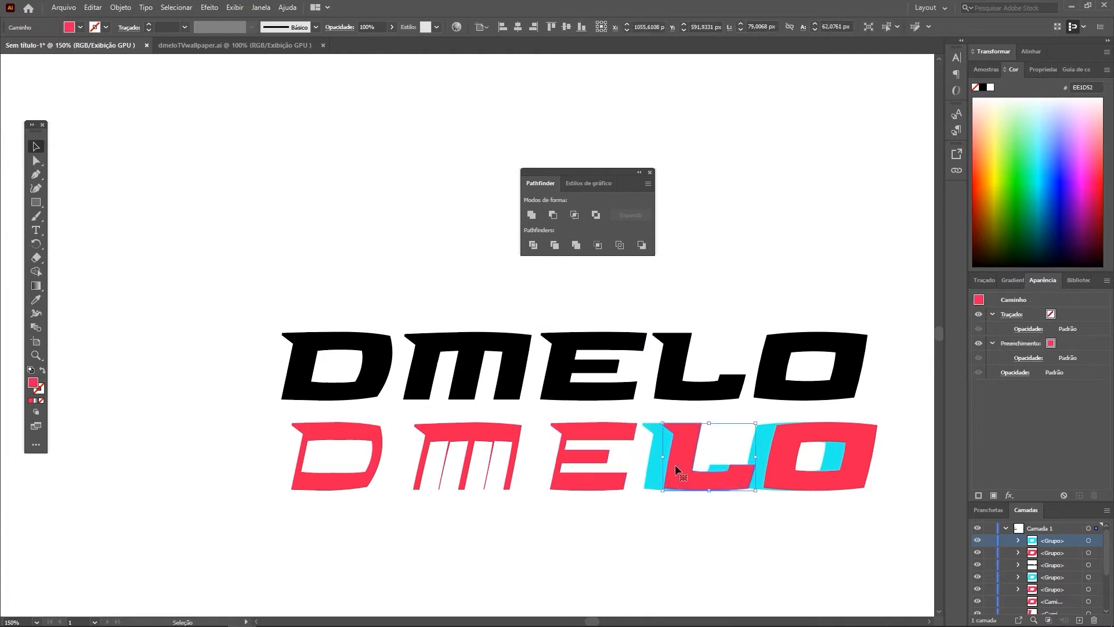
{"action": "left_click", "coordinate": [575, 215]}
{"action": "left_click", "coordinate": [781, 434]}
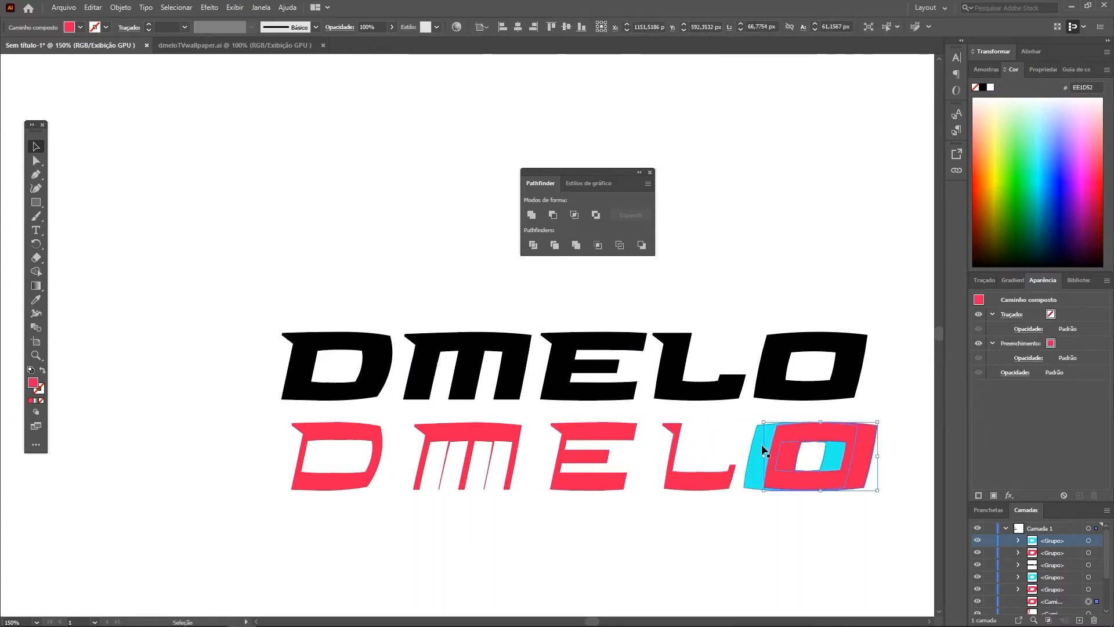
{"action": "left_click", "coordinate": [574, 215]}
{"action": "left_click", "coordinate": [642, 519]}
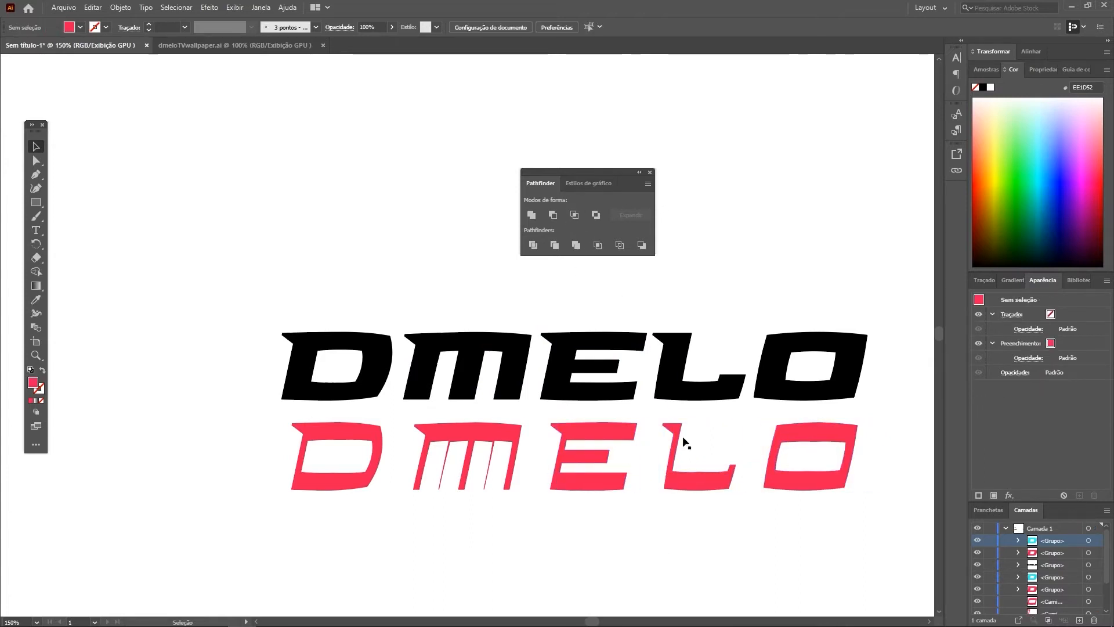
Step: Fill all the intersected red DMELO letter shapes with black
{"action": "left_click_drag", "start_coordinate": [291, 517], "coordinate": [851, 451]}
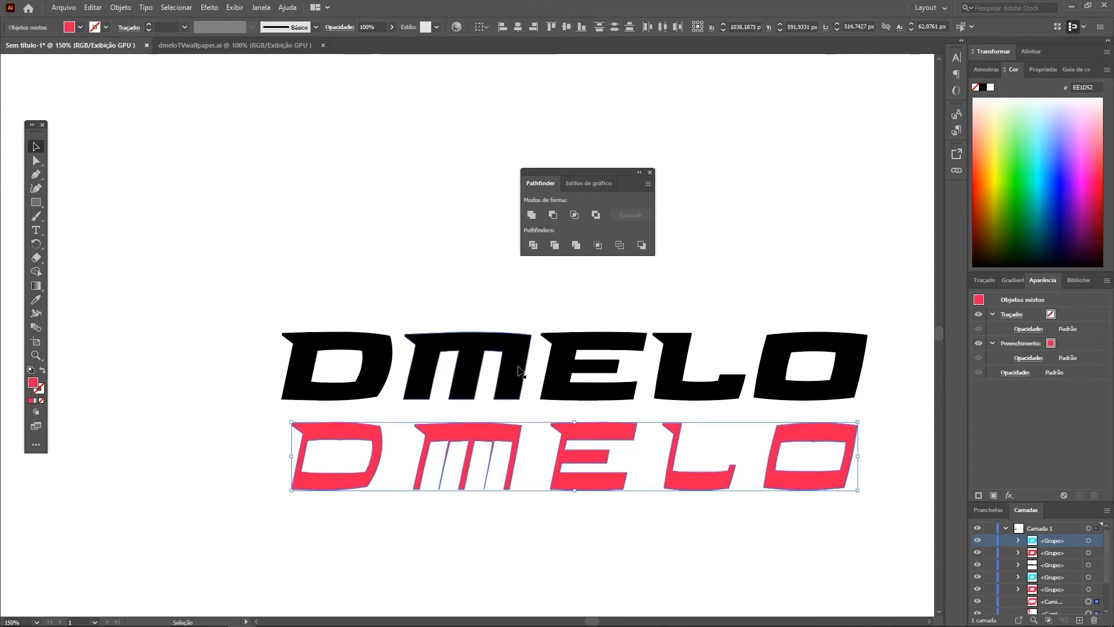
{"action": "left_click", "coordinate": [81, 28]}
{"action": "left_click", "coordinate": [33, 47]}
{"action": "left_click", "coordinate": [277, 141]}
{"action": "scroll", "coordinate": [619, 388], "scroll_direction": "down", "scroll_amount": 1}
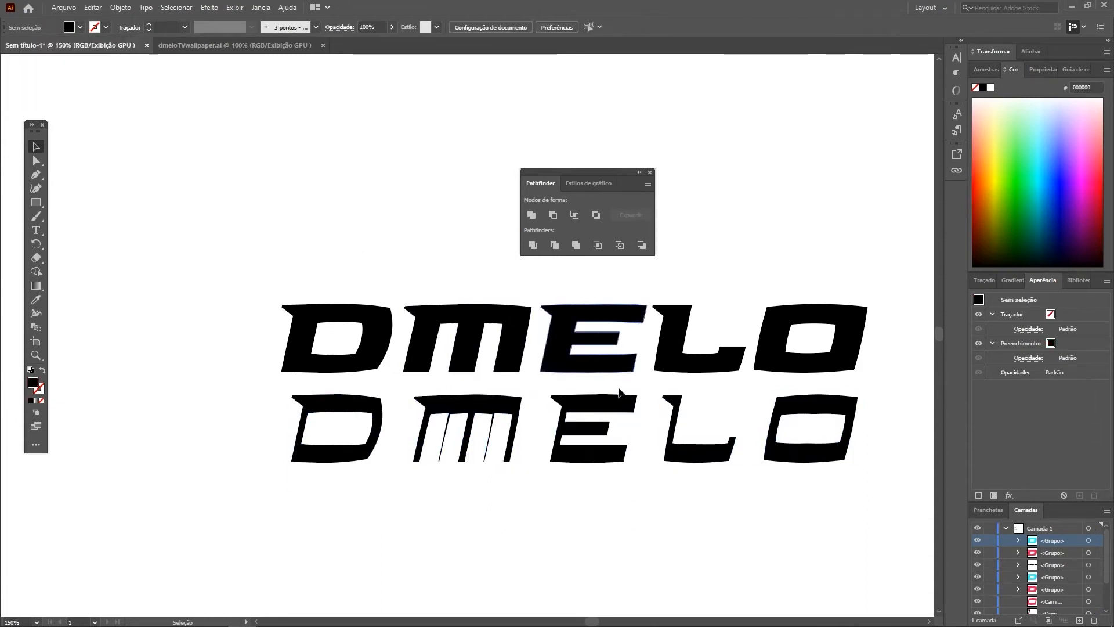
{"action": "scroll", "coordinate": [589, 401], "scroll_direction": "down", "scroll_amount": 2}
{"action": "scroll", "coordinate": [618, 413], "scroll_direction": "up", "scroll_amount": 1}
Step: Undo the black fill, letter intersections and ungrouping, back to the grouped overlapping red and cyan DMELO
{"action": "key", "text": "ctrl+z"}
{"action": "key", "text": "ctrl+z"}
{"action": "key", "text": "ctrl+z"}
{"action": "key", "text": "ctrl+z"}
{"action": "key", "text": "ctrl+z"}
{"action": "key", "text": "ctrl+z"}
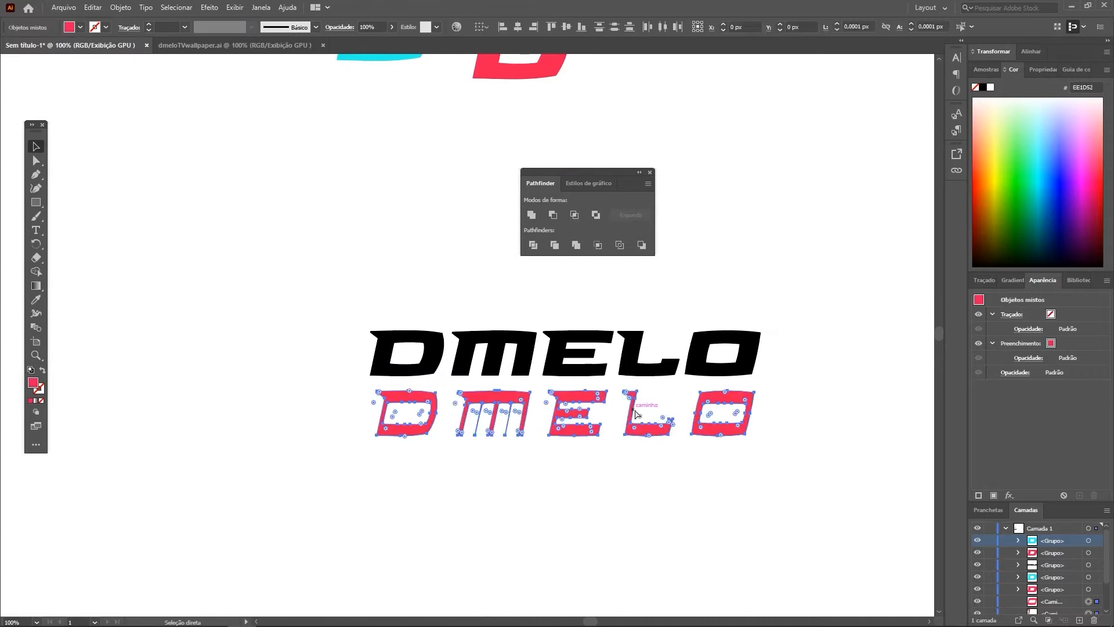
{"action": "key", "text": "ctrl+z"}
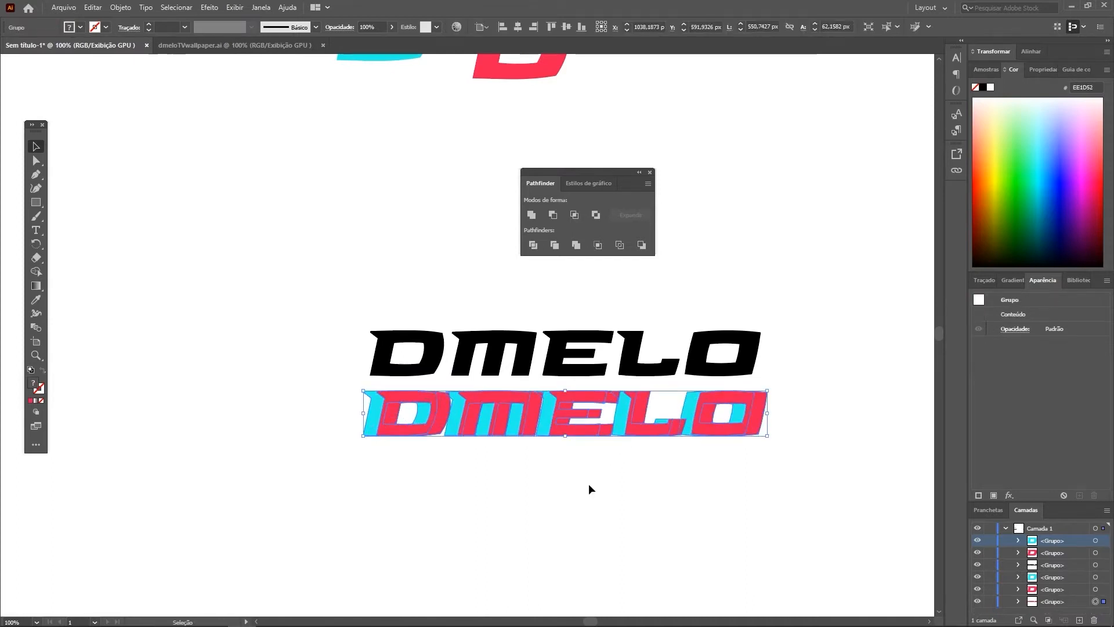
{"action": "key", "text": "ctrl+z"}
{"action": "key", "text": "ctrl+z"}
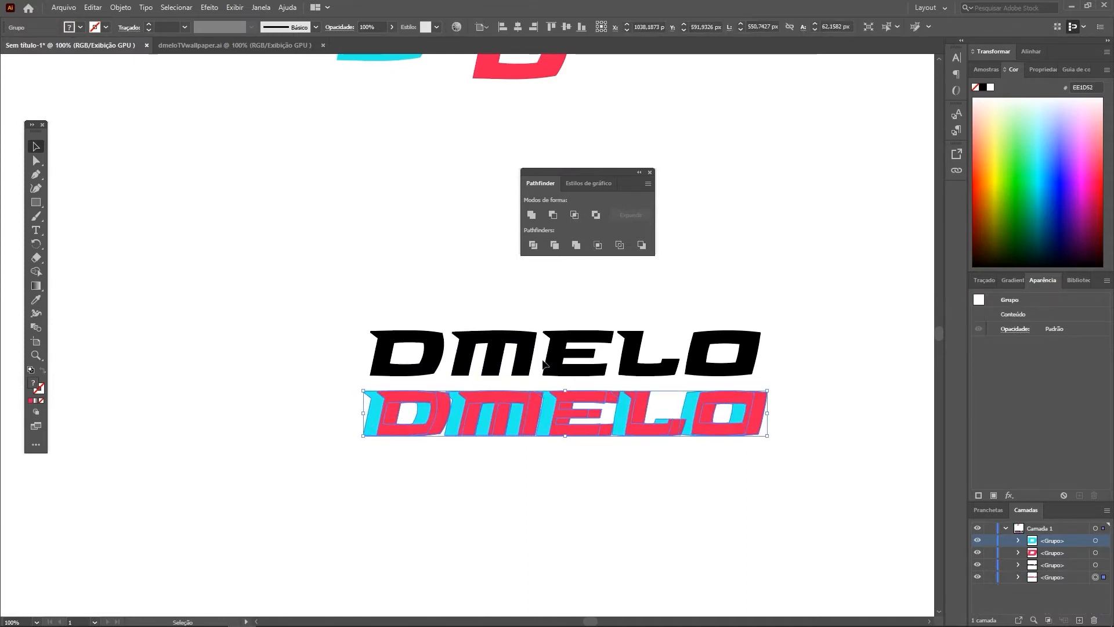
Step: Duplicate the grouped red and cyan DMELO below the original and ungroup the copy into individual letter shapes
{"action": "left_click_drag", "start_coordinate": [524, 418], "coordinate": [524, 502], "text": "alt"}
{"action": "left_click", "coordinate": [415, 470]}
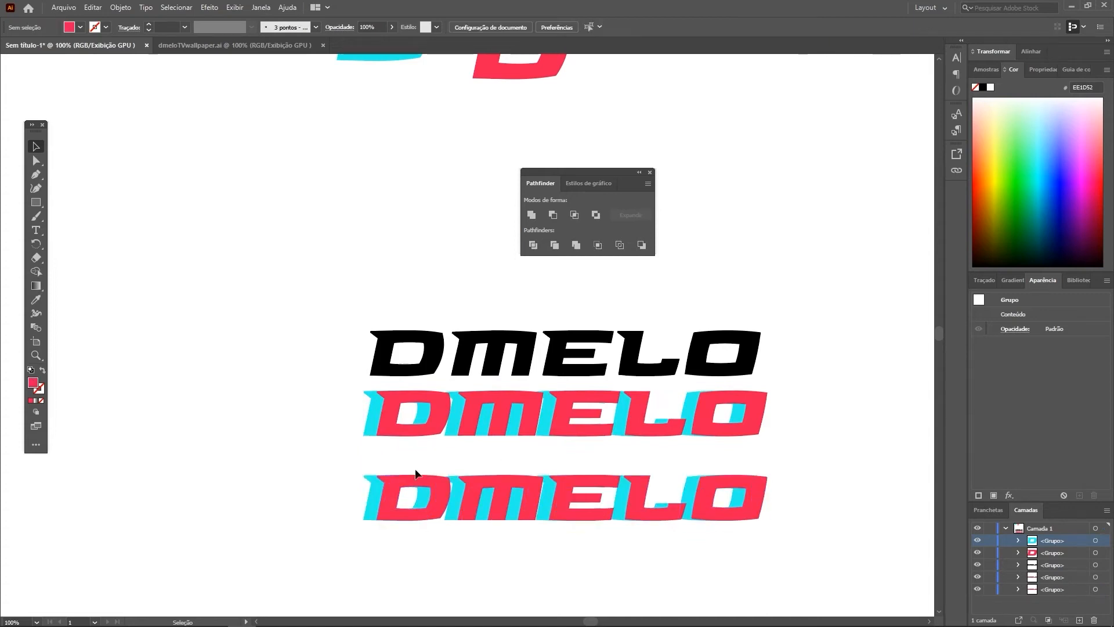
{"action": "left_click", "coordinate": [382, 492]}
{"action": "key", "text": "ctrl+shift+g"}
{"action": "key", "text": "ctrl+shift+g"}
Step: Intersect the overlapping red and cyan shapes of D and of M in the lower copy, each pair separately
{"action": "left_click", "coordinate": [382, 529]}
{"action": "left_click", "coordinate": [372, 498]}
{"action": "left_click", "coordinate": [380, 512], "text": "shift"}
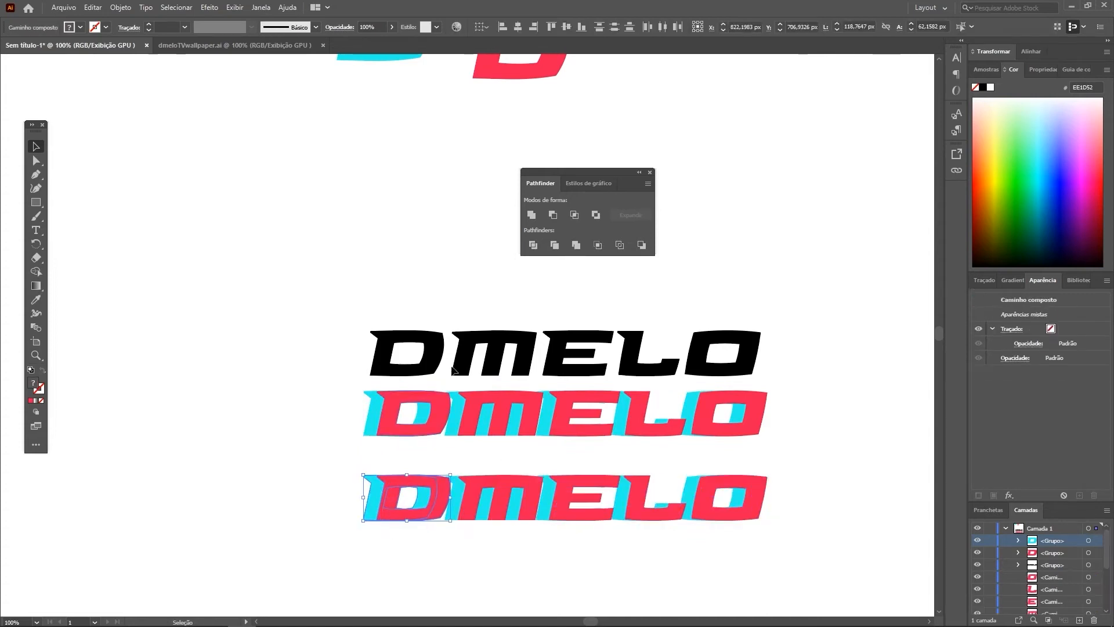
{"action": "left_click", "coordinate": [573, 218]}
{"action": "left_click_drag", "start_coordinate": [507, 551], "coordinate": [496, 514]}
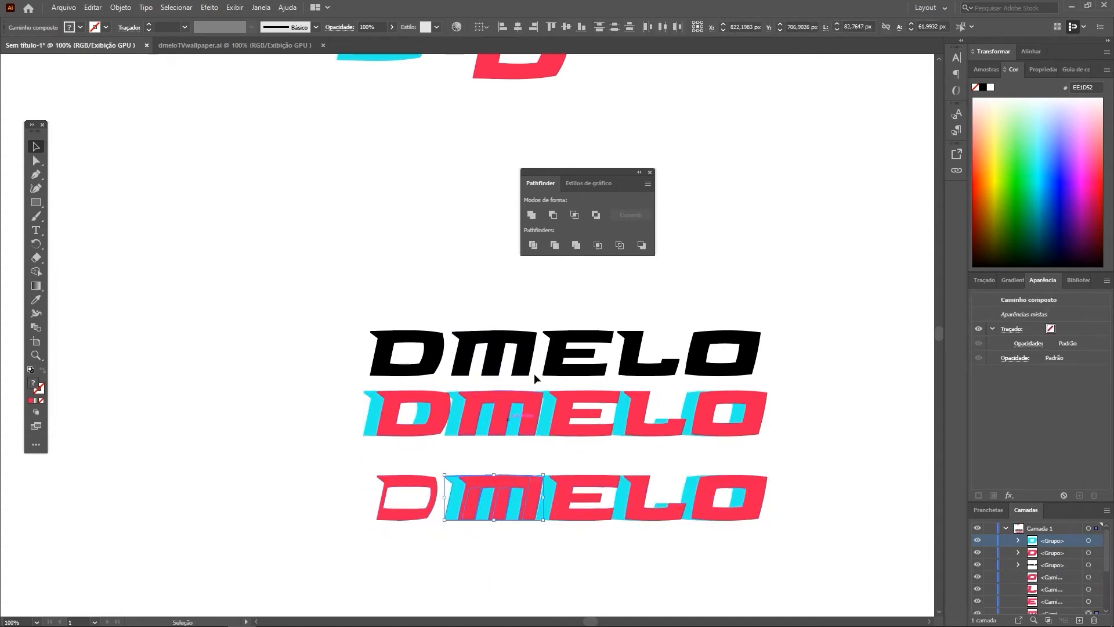
{"action": "left_click", "coordinate": [575, 218]}
Step: Intersect the red and cyan shapes of E, L and O in the lower copy, each pair separately
{"action": "left_click_drag", "start_coordinate": [597, 559], "coordinate": [583, 510]}
{"action": "left_click", "coordinate": [573, 215]}
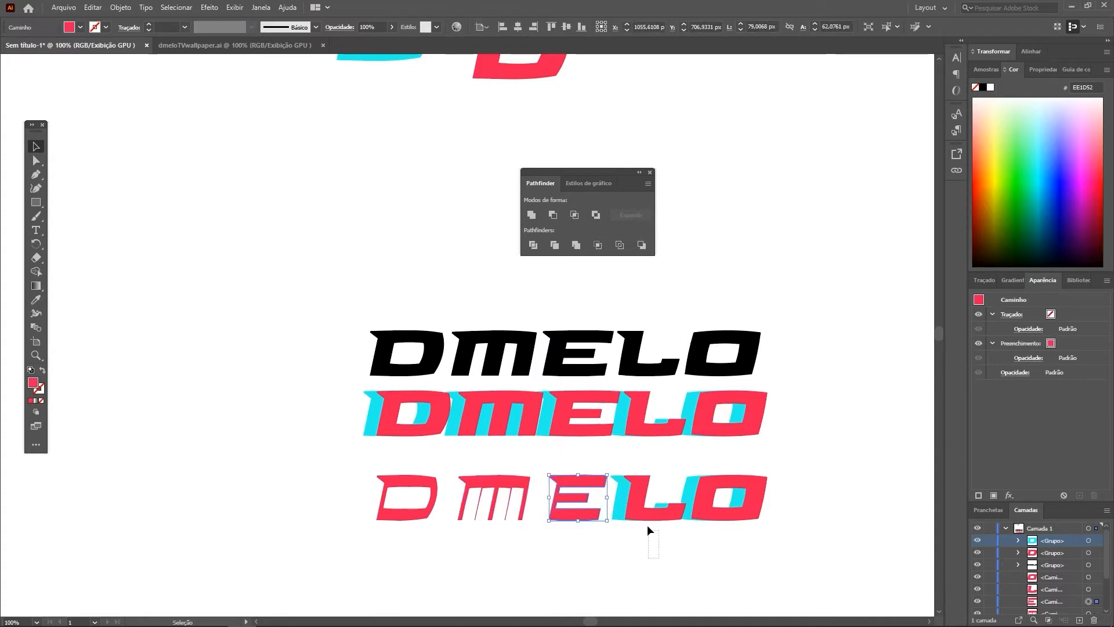
{"action": "left_click_drag", "start_coordinate": [646, 524], "coordinate": [639, 508]}
{"action": "left_click", "coordinate": [573, 215]}
{"action": "left_click_drag", "start_coordinate": [759, 559], "coordinate": [717, 497]}
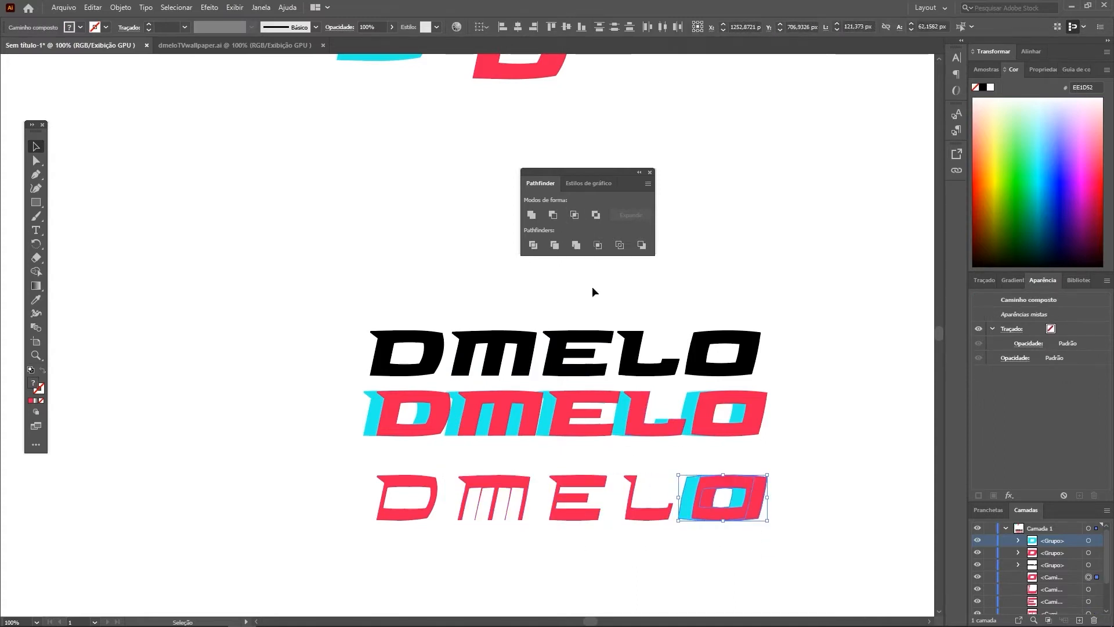
{"action": "left_click", "coordinate": [575, 215]}
Step: Fill the five intersected letters with black and place them over the red and cyan DMELO
{"action": "left_click", "coordinate": [778, 487]}
{"action": "left_click_drag", "start_coordinate": [807, 537], "coordinate": [406, 493]}
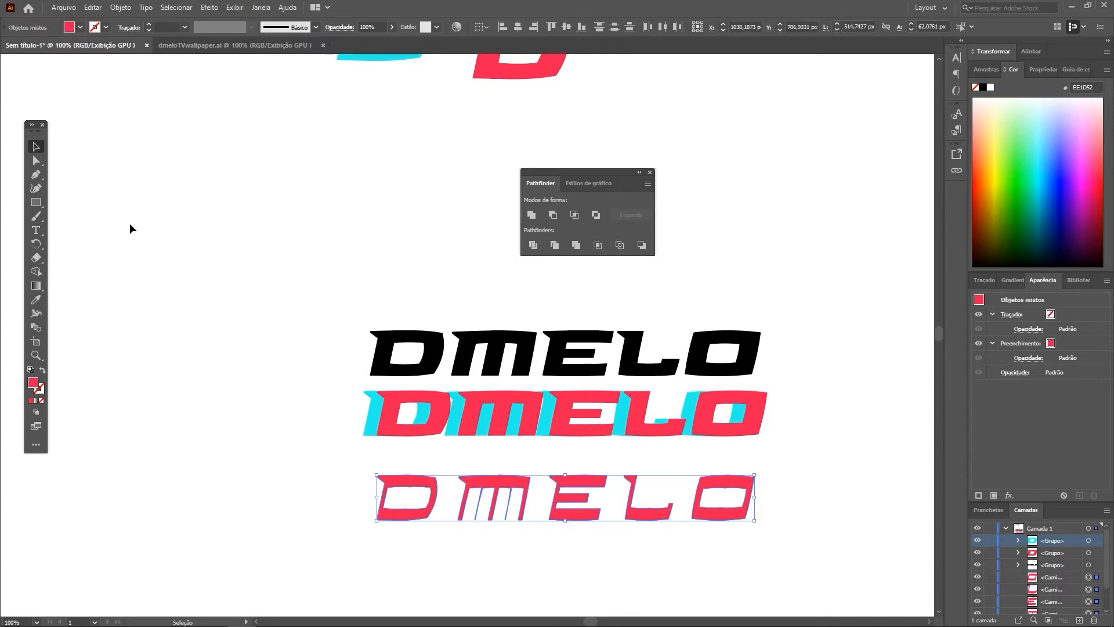
{"action": "left_click", "coordinate": [80, 27]}
{"action": "left_click", "coordinate": [32, 46]}
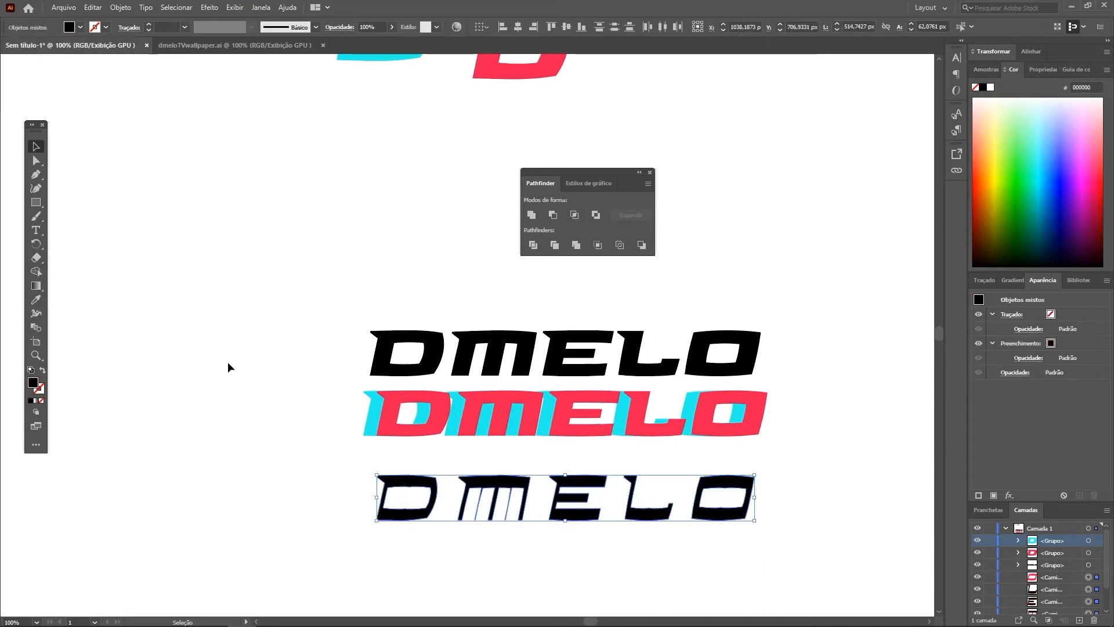
{"action": "left_click_drag", "start_coordinate": [279, 480], "coordinate": [708, 437]}
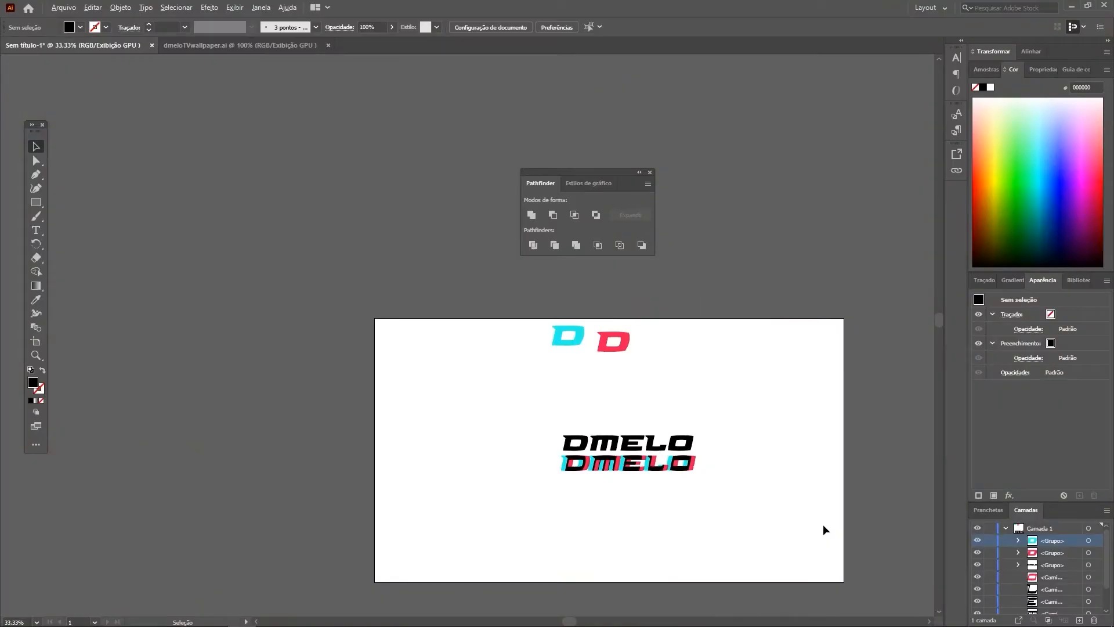
{"action": "scroll", "coordinate": [778, 510], "scroll_direction": "up", "scroll_amount": 1}
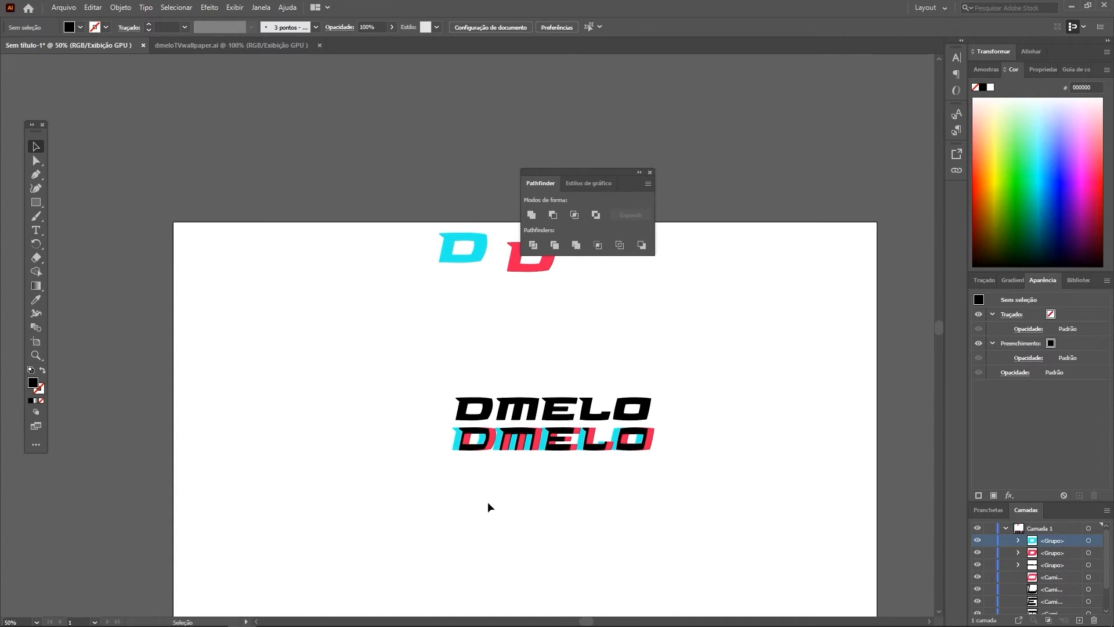
{"action": "scroll", "coordinate": [596, 453], "scroll_direction": "up", "scroll_amount": 8}
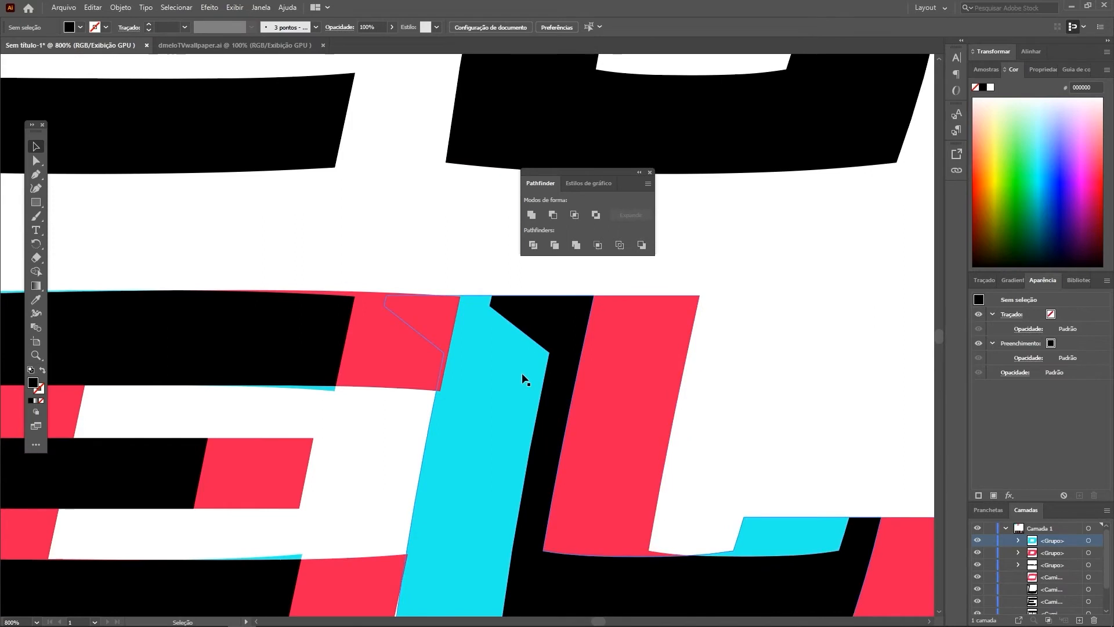
{"action": "scroll", "coordinate": [525, 380], "scroll_direction": "down", "scroll_amount": 4}
{"action": "scroll", "coordinate": [523, 378], "scroll_direction": "down", "scroll_amount": 6}
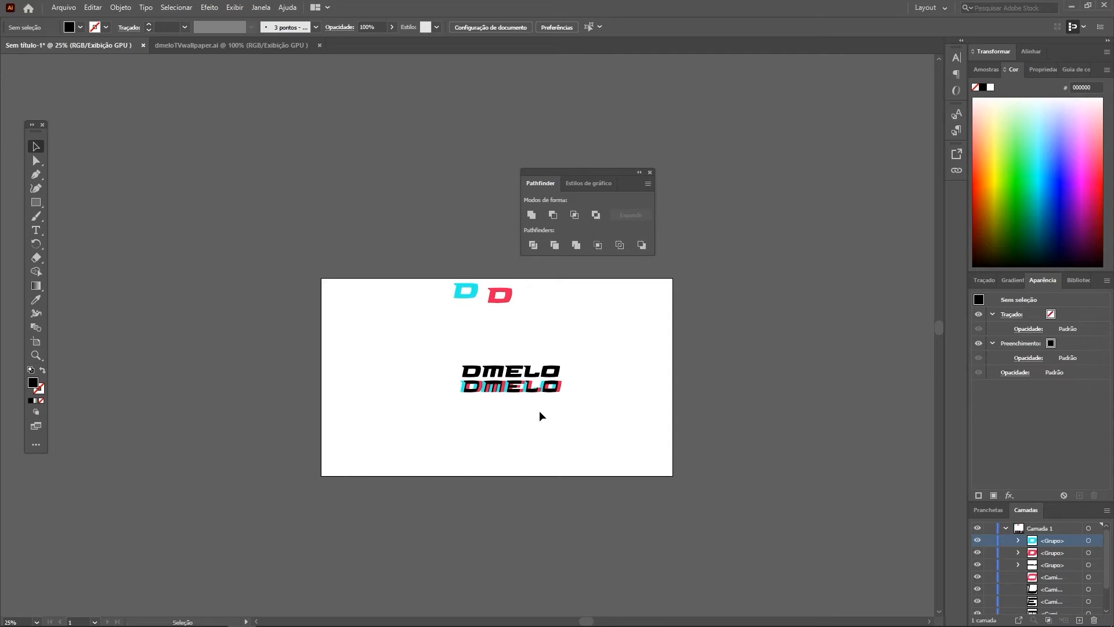
{"action": "scroll", "coordinate": [520, 392], "scroll_direction": "up", "scroll_amount": 3}
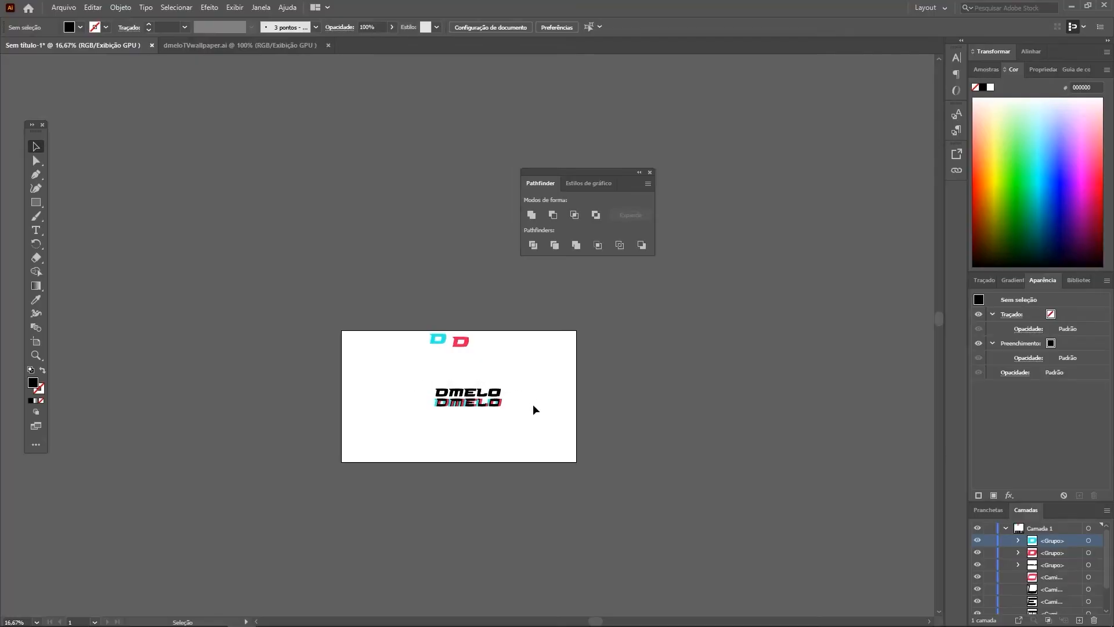
Step: Delete the loose cyan and red D letters and the plain black DMELO, and place the layered wordmark near the artboard's centre
{"action": "key", "text": "Delete"}
{"action": "left_click_drag", "start_coordinate": [478, 389], "coordinate": [459, 371]}
{"action": "scroll", "coordinate": [490, 426], "scroll_direction": "up", "scroll_amount": 2}
{"action": "key", "text": "ctrl+a"}
{"action": "left_click", "coordinate": [452, 418]}
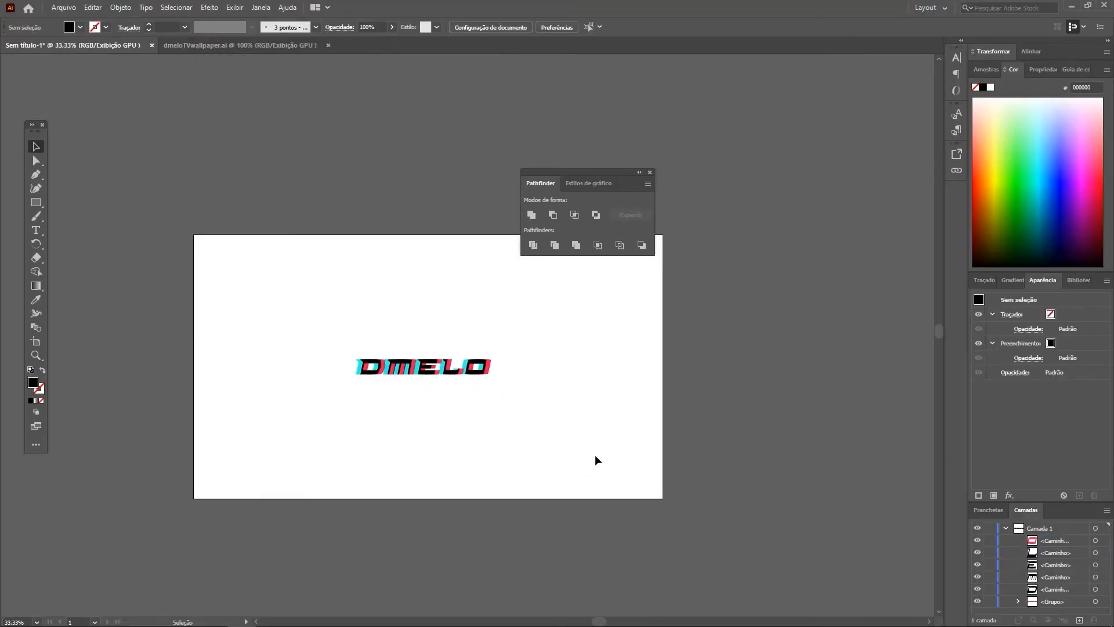
Step: Duplicate the artboard together with its layered DMELO wordmark beside the original
{"action": "left_click", "coordinate": [513, 26]}
{"action": "left_click", "coordinate": [650, 225]}
{"action": "left_click_drag", "start_coordinate": [501, 323], "coordinate": [908, 324]}
{"action": "key", "text": "Escape"}
{"action": "scroll", "coordinate": [827, 452], "scroll_direction": "right", "scroll_amount": 2}
{"action": "scroll", "coordinate": [828, 452], "scroll_direction": "down", "scroll_amount": 2}
Step: Draw a 1920 x 1080 px rectangle covering the second artboard and send it behind the wordmark
{"action": "key", "text": "m"}
{"action": "left_click_drag", "start_coordinate": [363, 253], "coordinate": [597, 385]}
{"action": "key", "text": "v"}
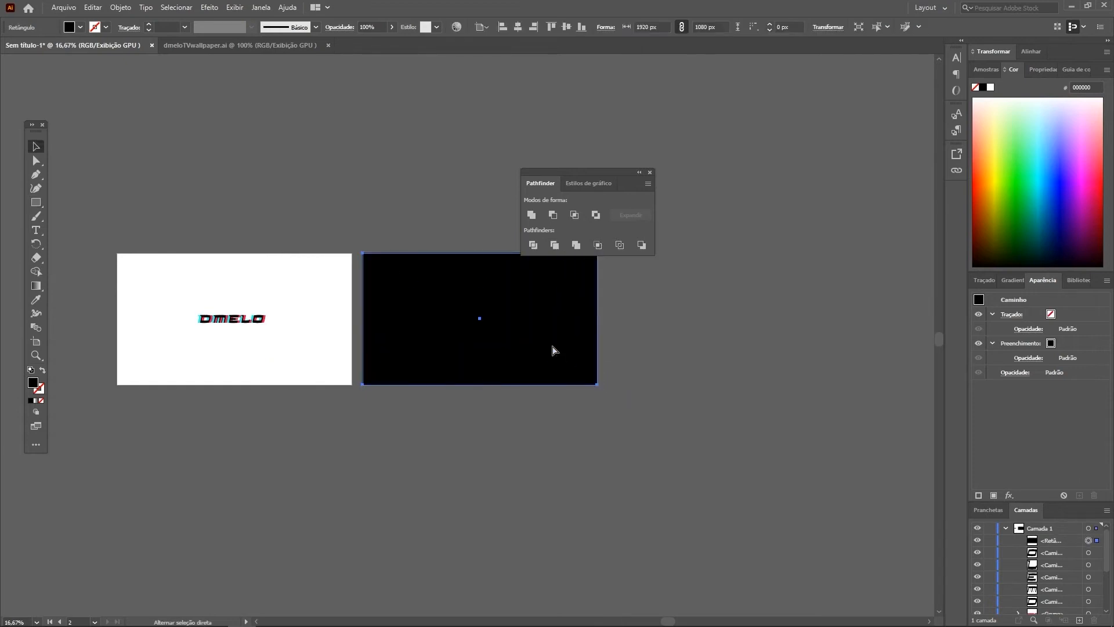
{"action": "key", "text": "ctrl+shift+bracketleft"}
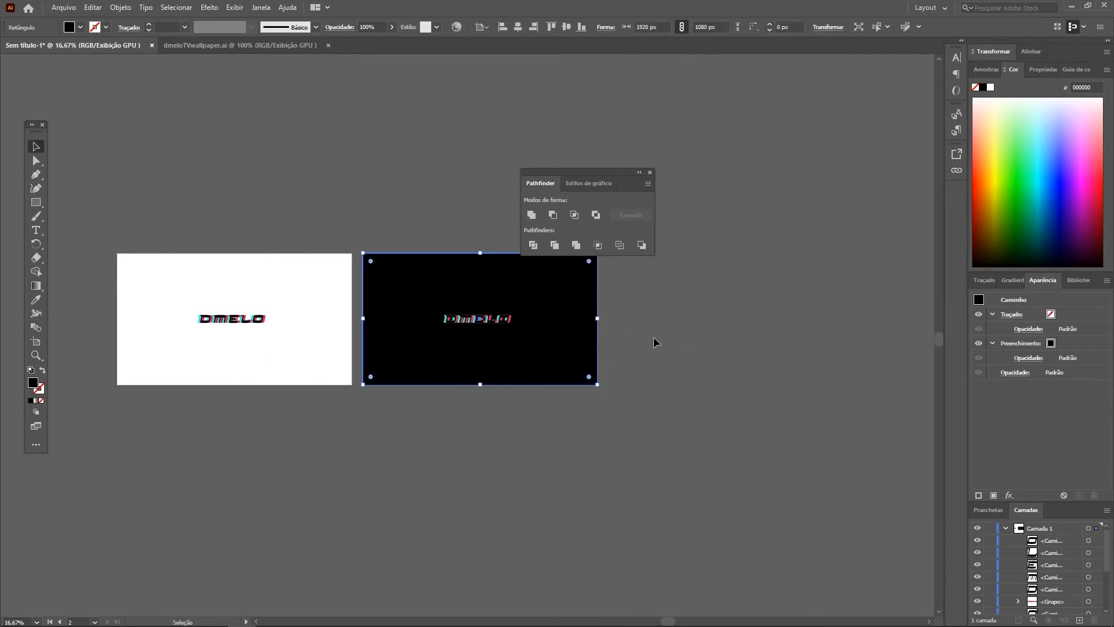
Step: Fill the background rectangle with dark grey 1A1A1A
{"action": "scroll", "coordinate": [540, 322], "scroll_direction": "up", "scroll_amount": 2}
{"action": "left_click", "coordinate": [79, 29]}
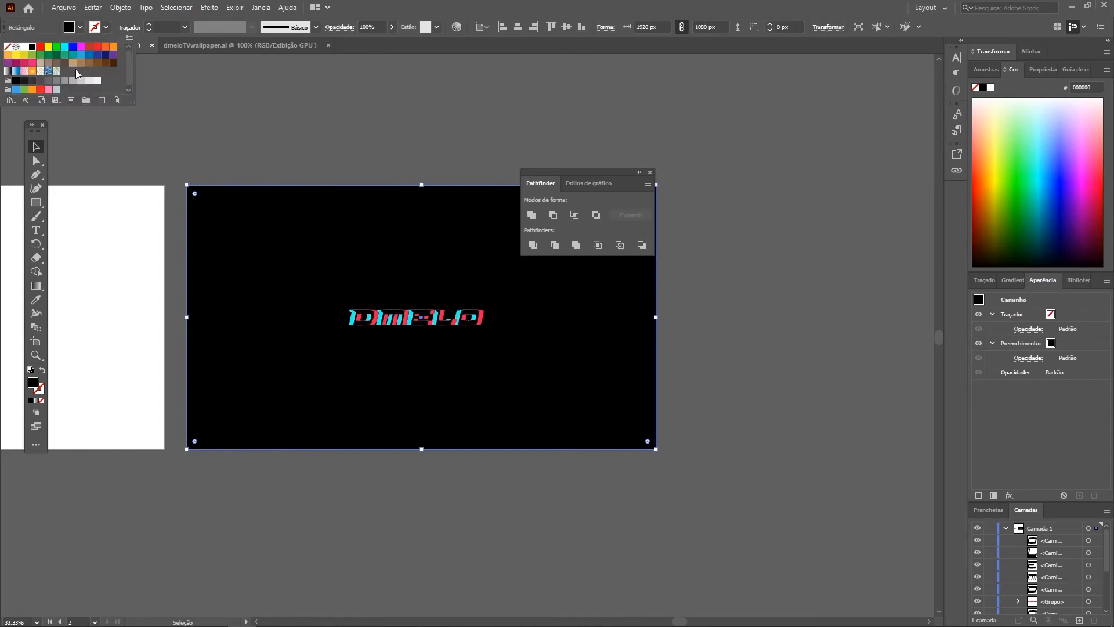
{"action": "left_click", "coordinate": [24, 81]}
{"action": "left_click", "coordinate": [253, 91]}
Step: Fill the black D, M, E, L and O shapes on the dark artboard with white
{"action": "scroll", "coordinate": [378, 328], "scroll_direction": "up", "scroll_amount": 2}
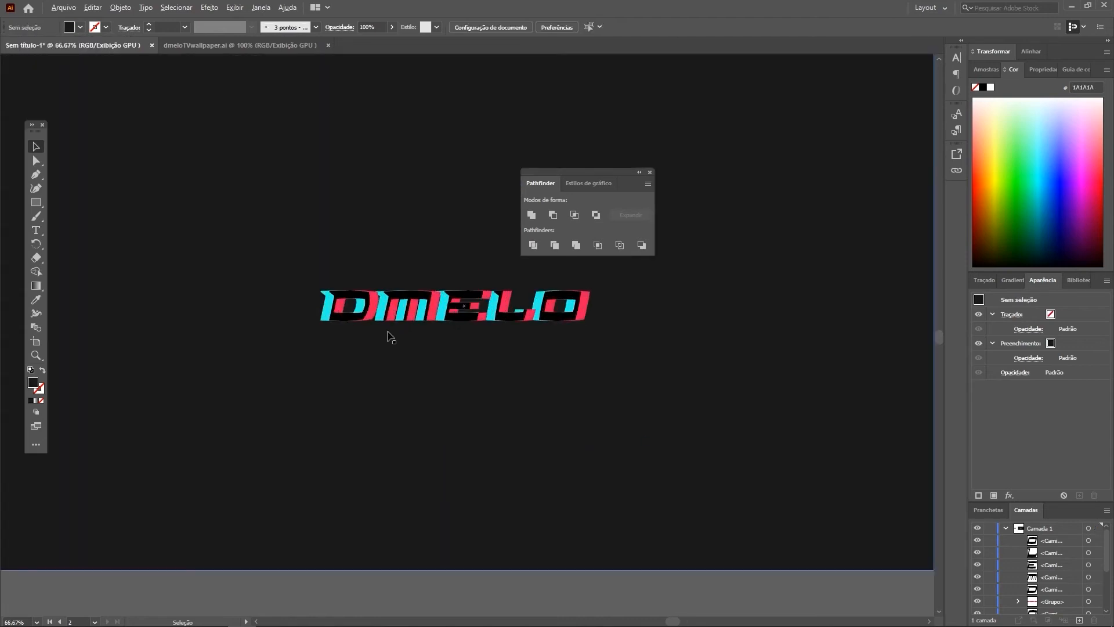
{"action": "left_click", "coordinate": [401, 296]}
{"action": "left_click", "coordinate": [368, 300], "text": "shift"}
{"action": "left_click", "coordinate": [464, 299], "text": "shift"}
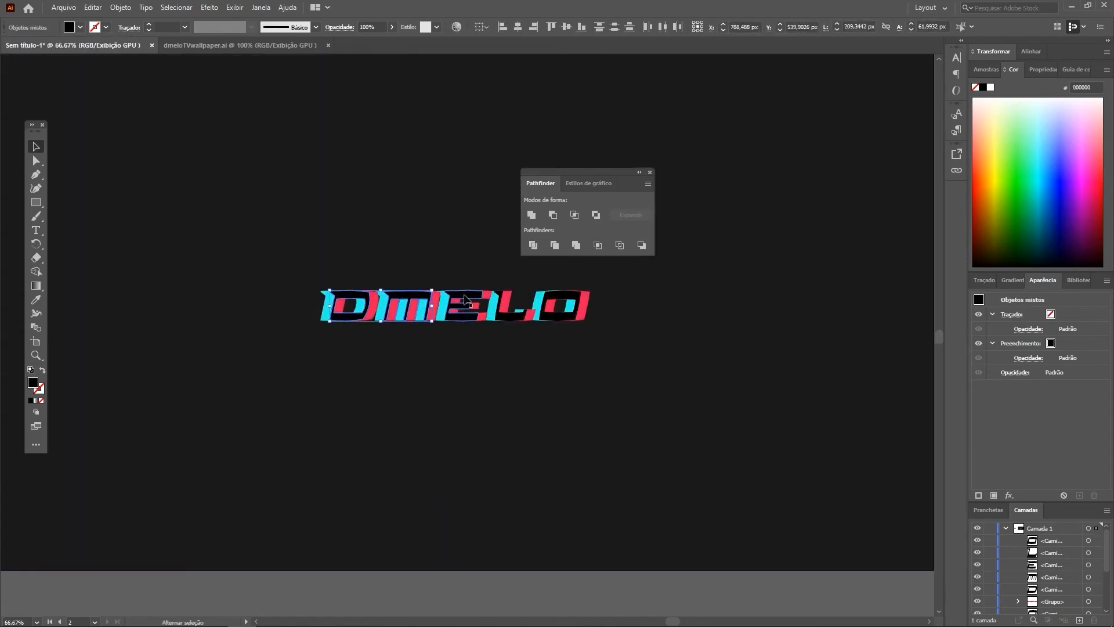
{"action": "left_click", "coordinate": [506, 310], "text": "shift"}
{"action": "left_click", "coordinate": [559, 313], "text": "shift"}
{"action": "left_click", "coordinate": [80, 28]}
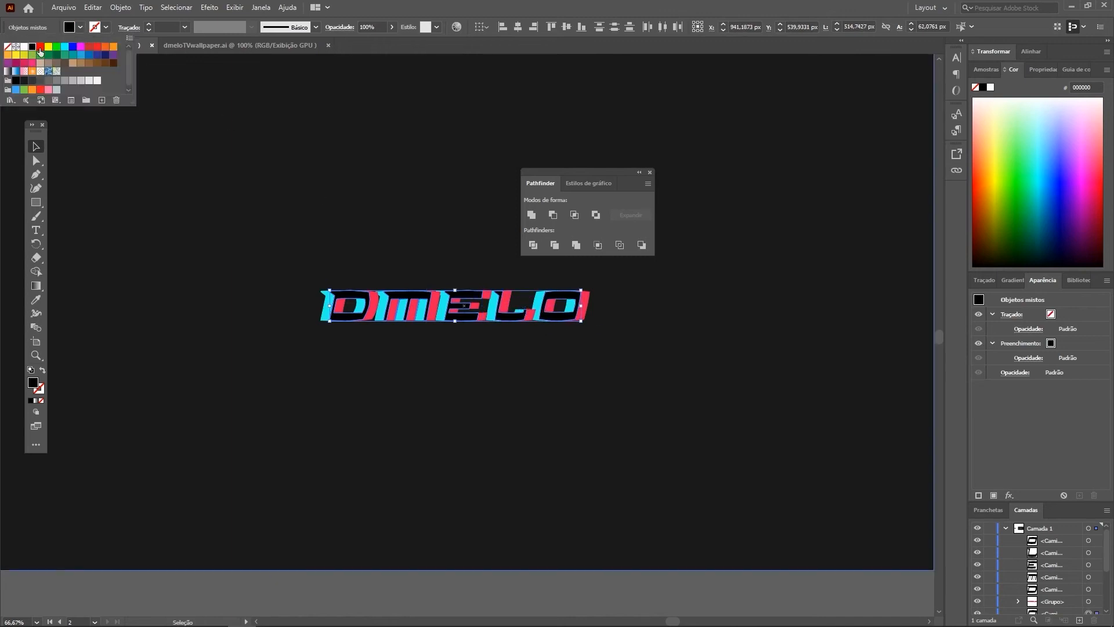
{"action": "left_click", "coordinate": [24, 46]}
{"action": "double_click", "coordinate": [199, 158]}
{"action": "double_click", "coordinate": [604, 600]}
{"action": "scroll", "coordinate": [484, 453], "scroll_direction": "down", "scroll_amount": 2}
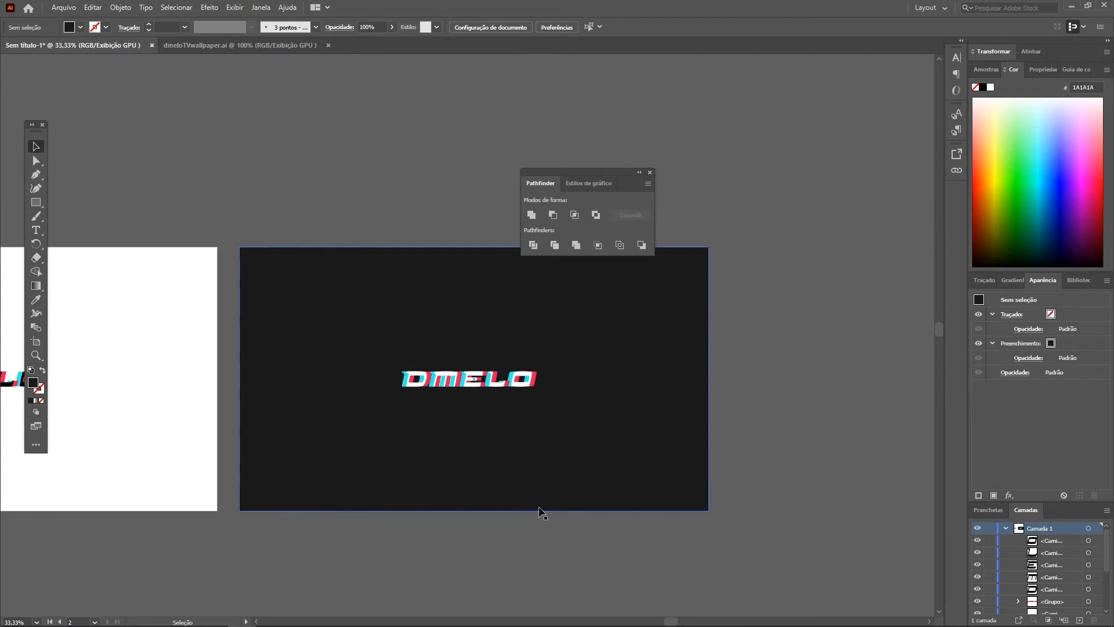
Step: Move the Pathfinder panel aside and view the list of available panels, including Pathfinder
{"action": "scroll", "coordinate": [482, 424], "scroll_direction": "up", "scroll_amount": 2}
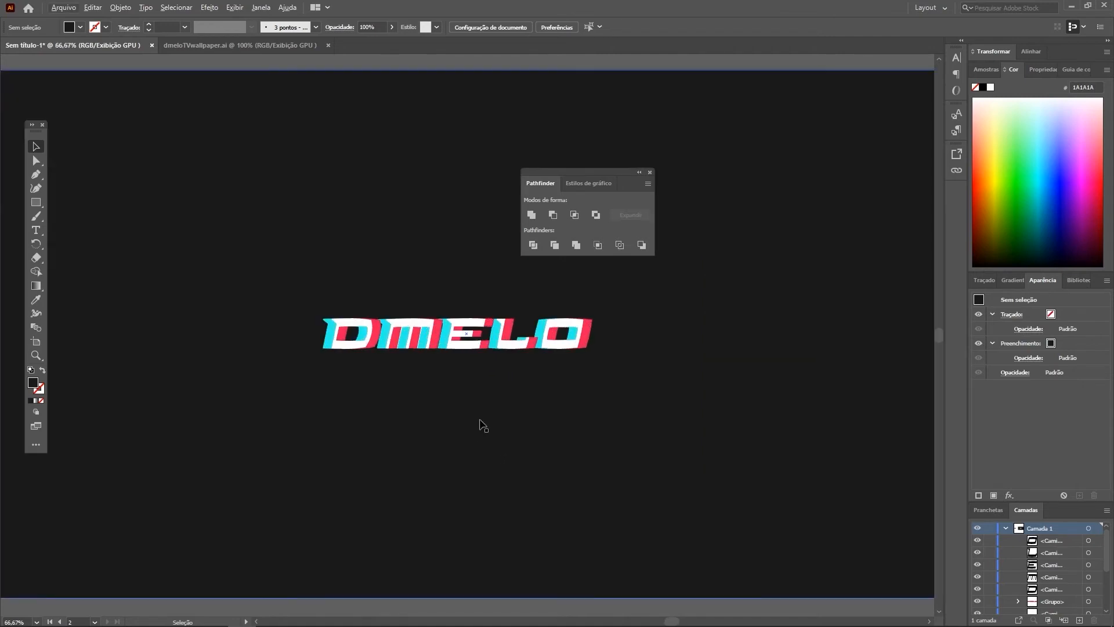
{"action": "scroll", "coordinate": [463, 409], "scroll_direction": "down", "scroll_amount": 2}
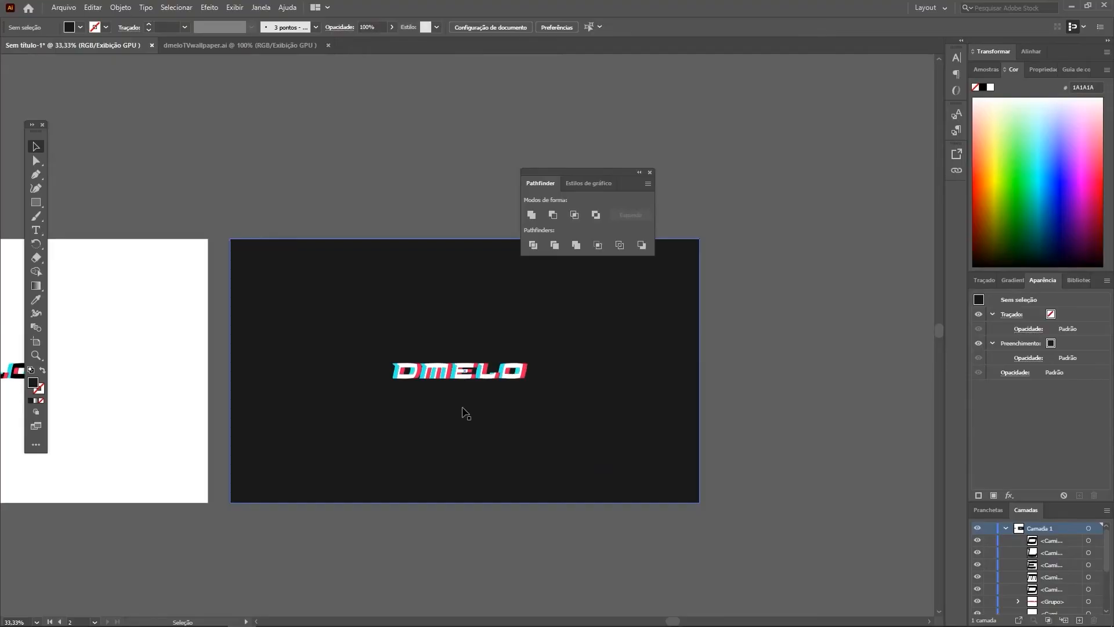
{"action": "left_click_drag", "start_coordinate": [549, 172], "coordinate": [643, 183]}
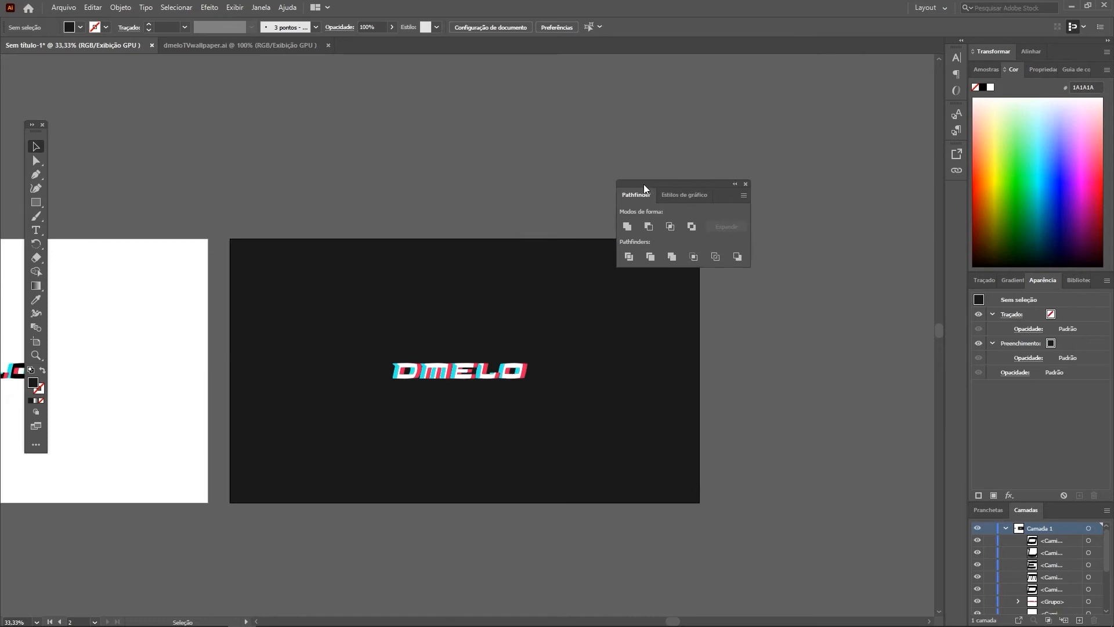
{"action": "left_click", "coordinate": [235, 8]}
{"action": "mouse_move", "coordinate": [260, 8]}
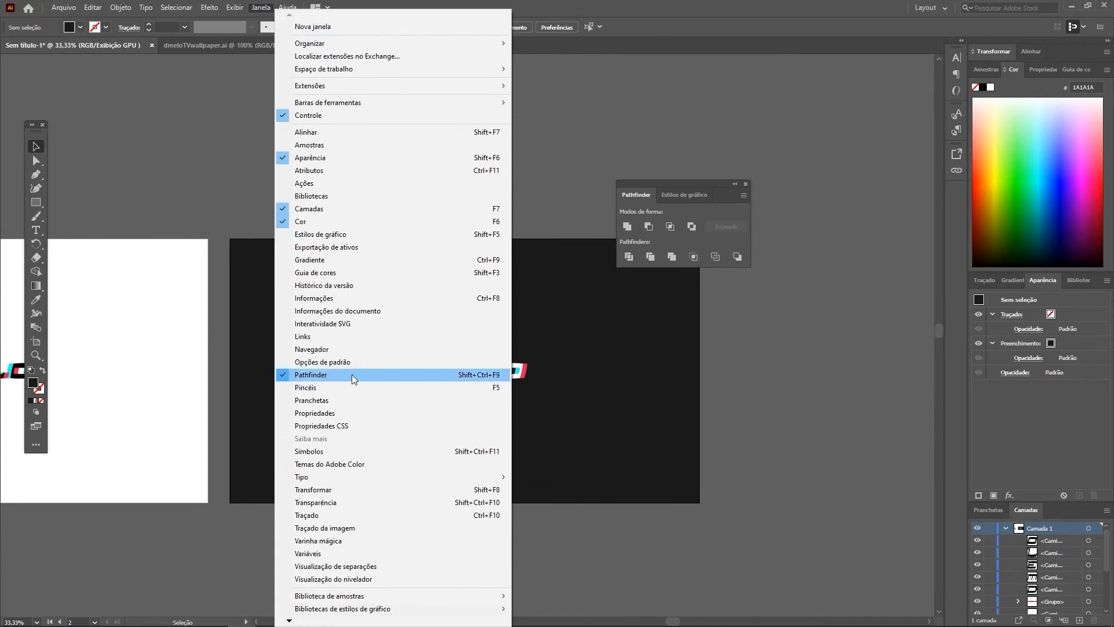
{"action": "left_click", "coordinate": [696, 180]}
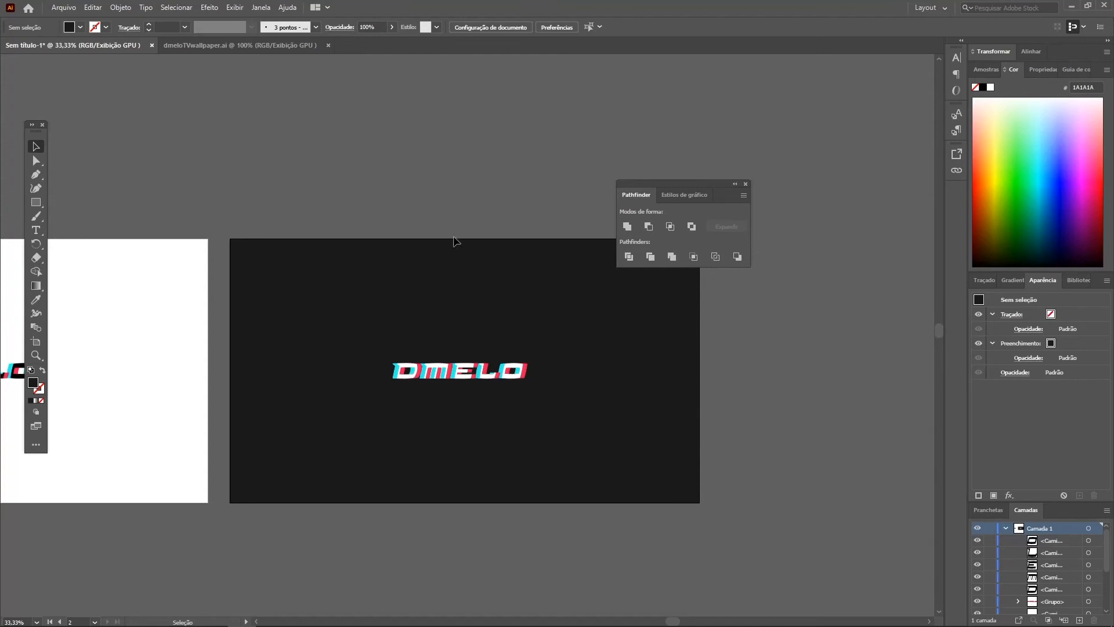
{"action": "scroll", "coordinate": [485, 358], "scroll_direction": "up", "scroll_amount": 4}
{"action": "left_click", "coordinate": [541, 448]}
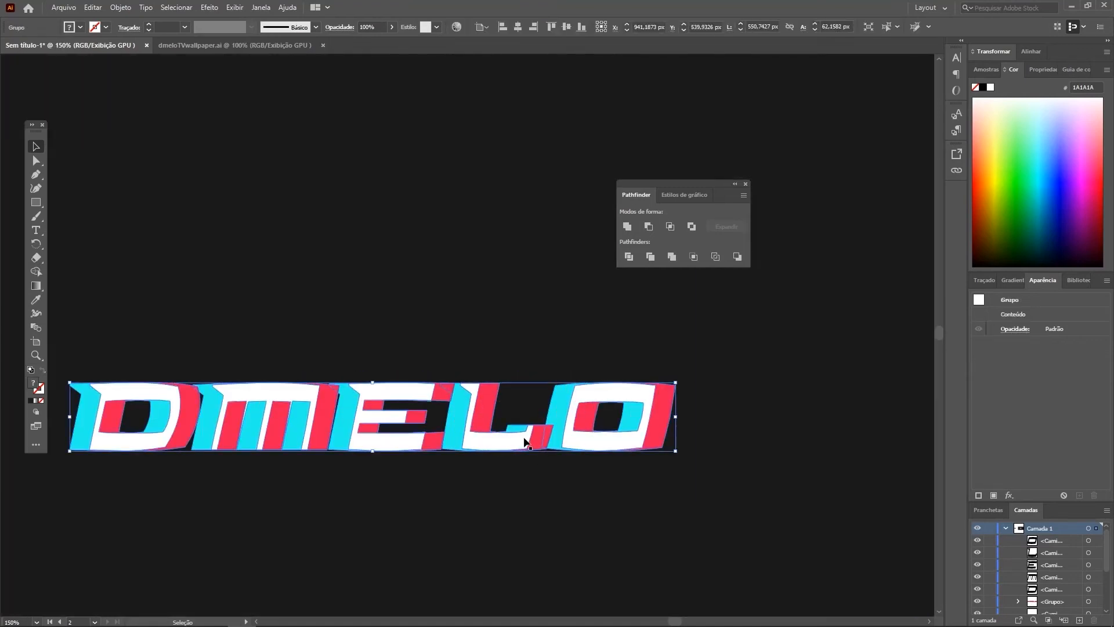
{"action": "double_click", "coordinate": [535, 438]}
{"action": "double_click", "coordinate": [535, 474]}
{"action": "scroll", "coordinate": [485, 477], "scroll_direction": "down", "scroll_amount": 2}
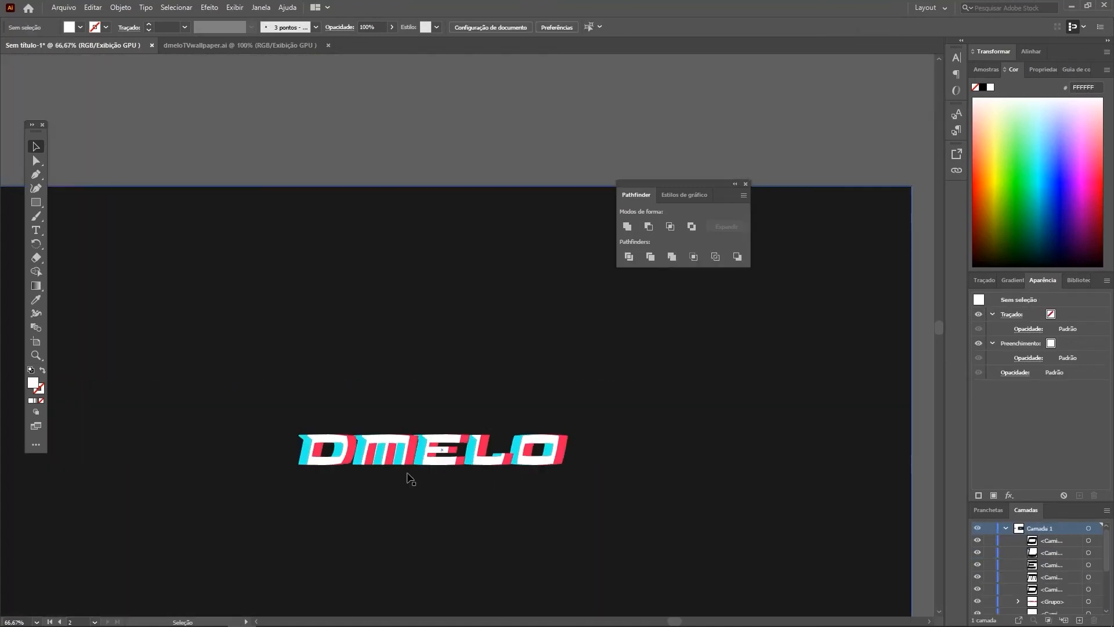
{"action": "scroll", "coordinate": [436, 481], "scroll_direction": "down", "scroll_amount": 1}
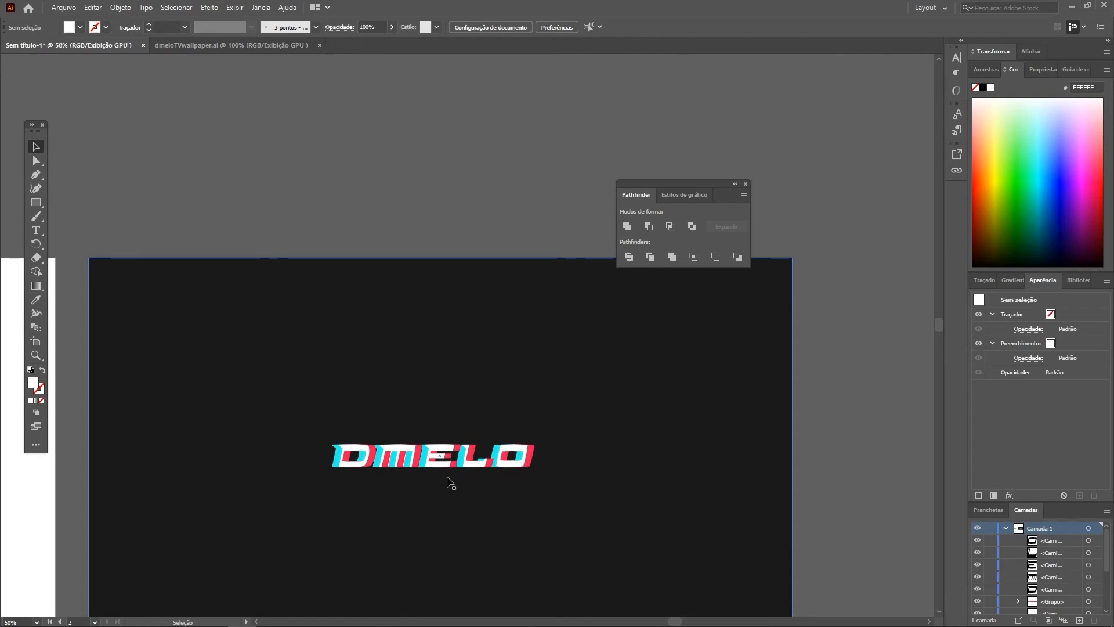
Step: Isolate the coloured group on the dark artboard and arrange its red letters behind the cyan letters
{"action": "scroll", "coordinate": [452, 487], "scroll_direction": "up", "scroll_amount": 3}
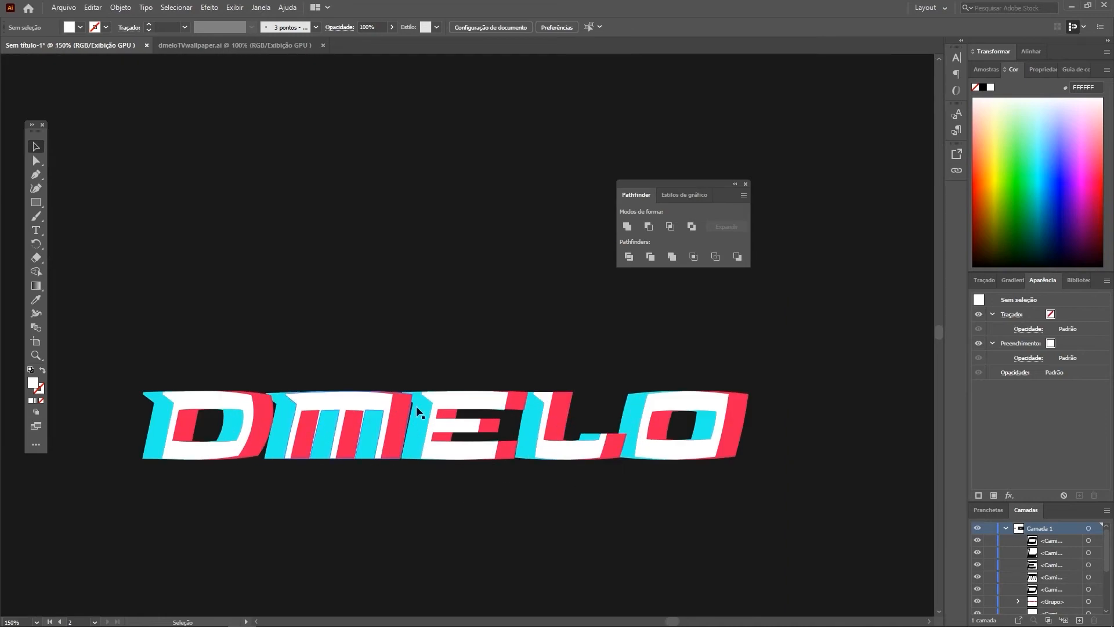
{"action": "double_click", "coordinate": [398, 413]}
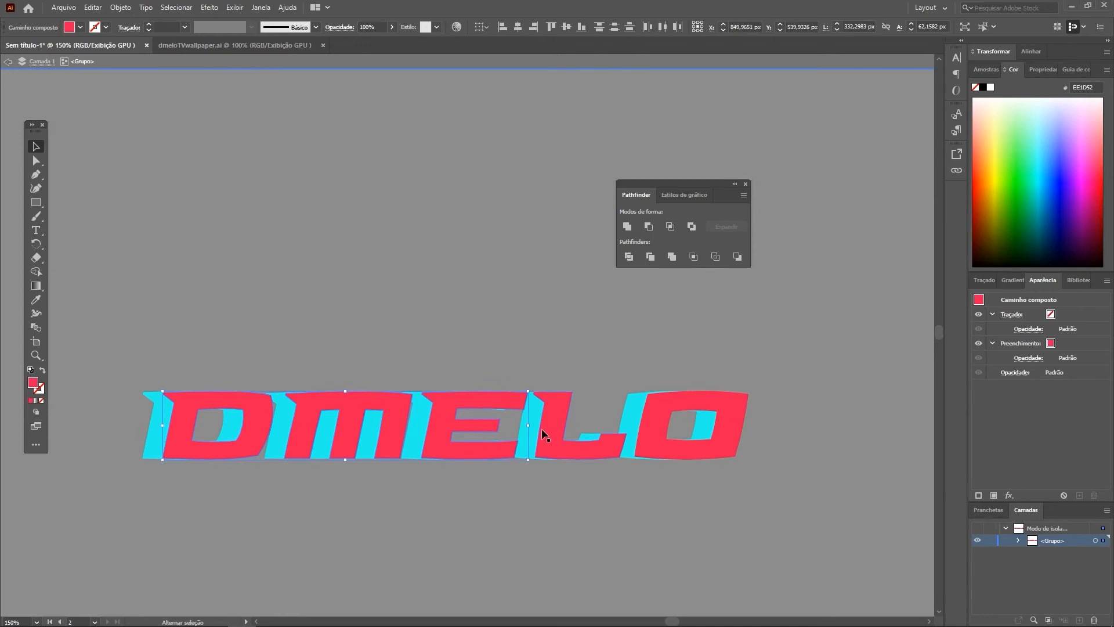
{"action": "key", "text": "ctrl+["}
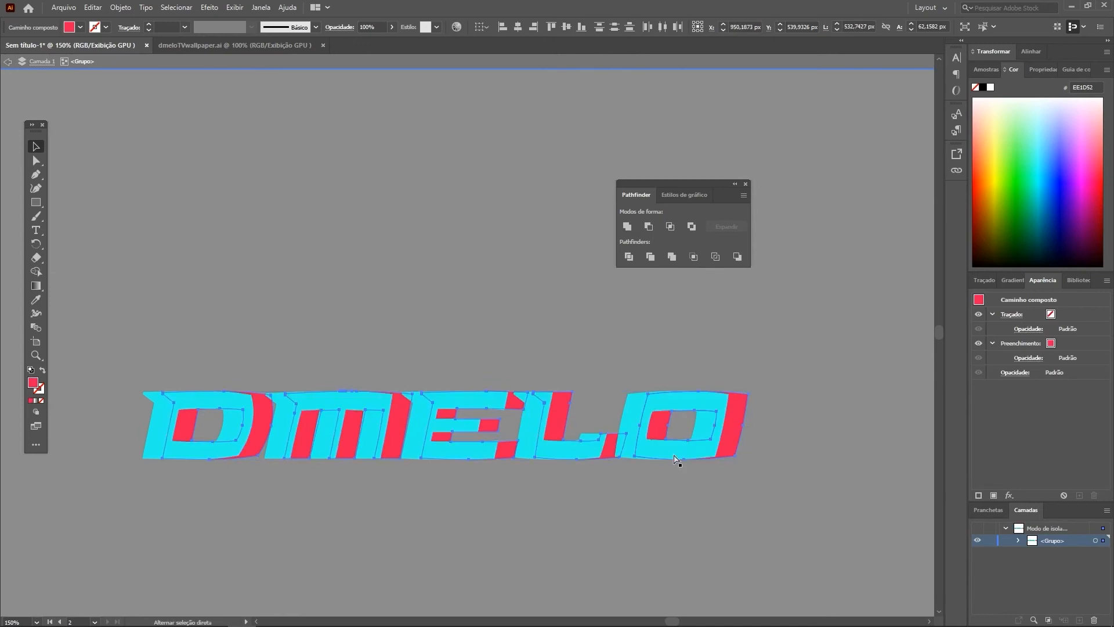
{"action": "double_click", "coordinate": [621, 509]}
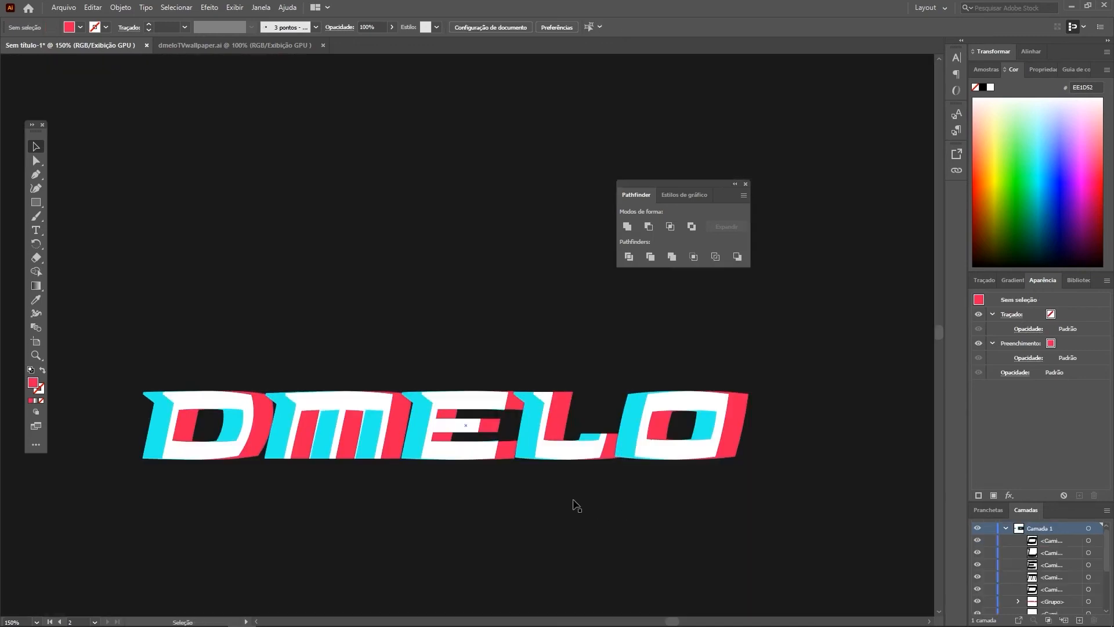
{"action": "scroll", "coordinate": [577, 505], "scroll_direction": "down", "scroll_amount": 2}
{"action": "scroll", "coordinate": [579, 512], "scroll_direction": "down", "scroll_amount": 1}
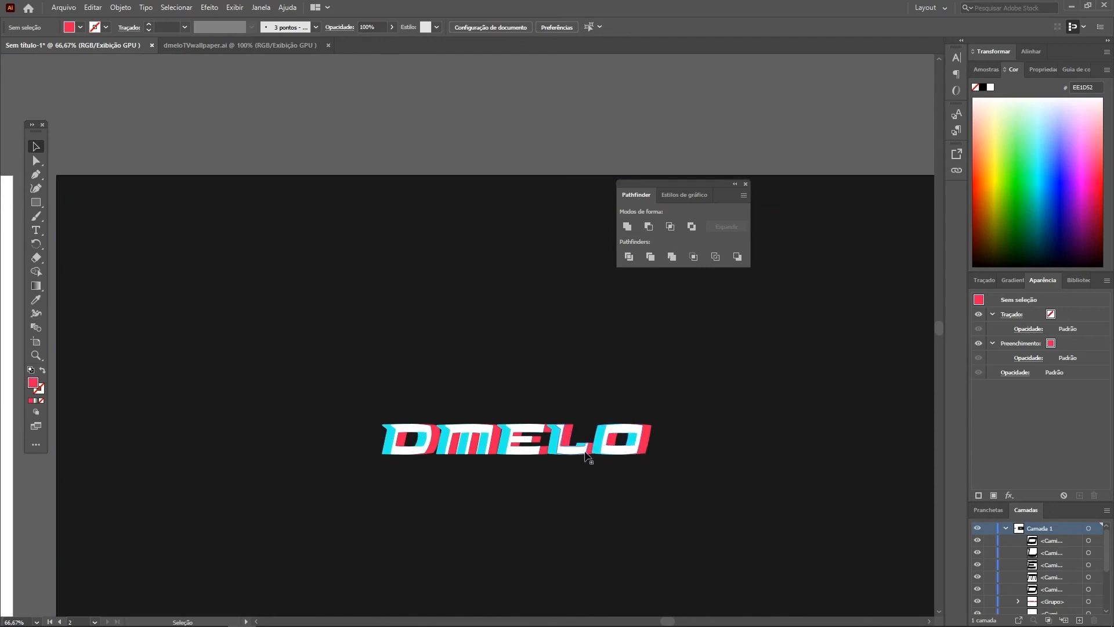
{"action": "left_click", "coordinate": [583, 479]}
{"action": "scroll", "coordinate": [583, 479], "scroll_direction": "down", "scroll_amount": 1}
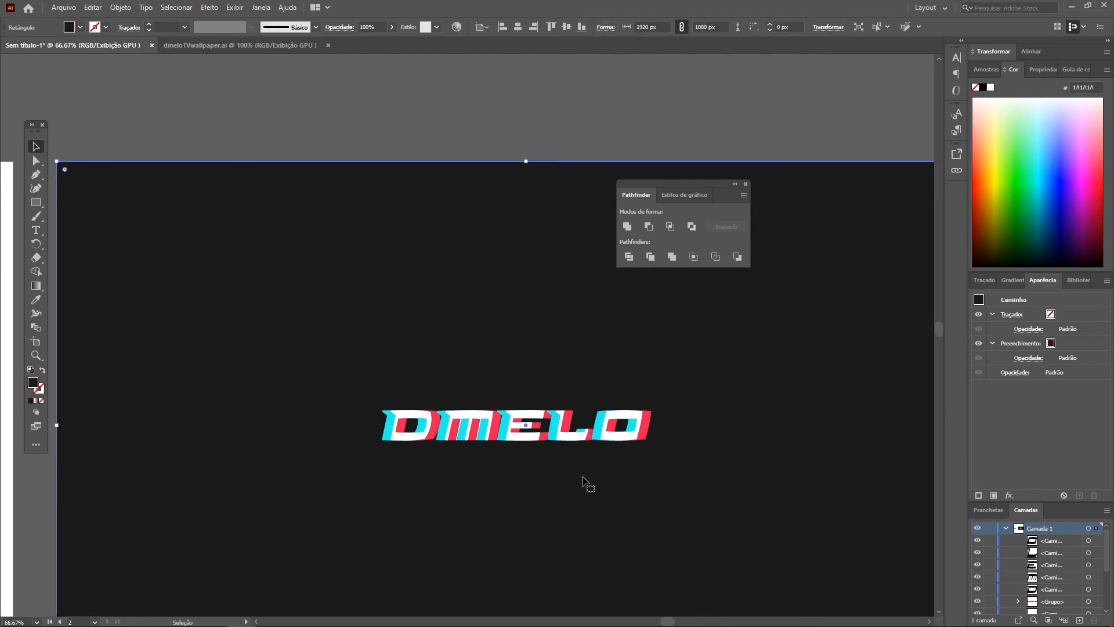